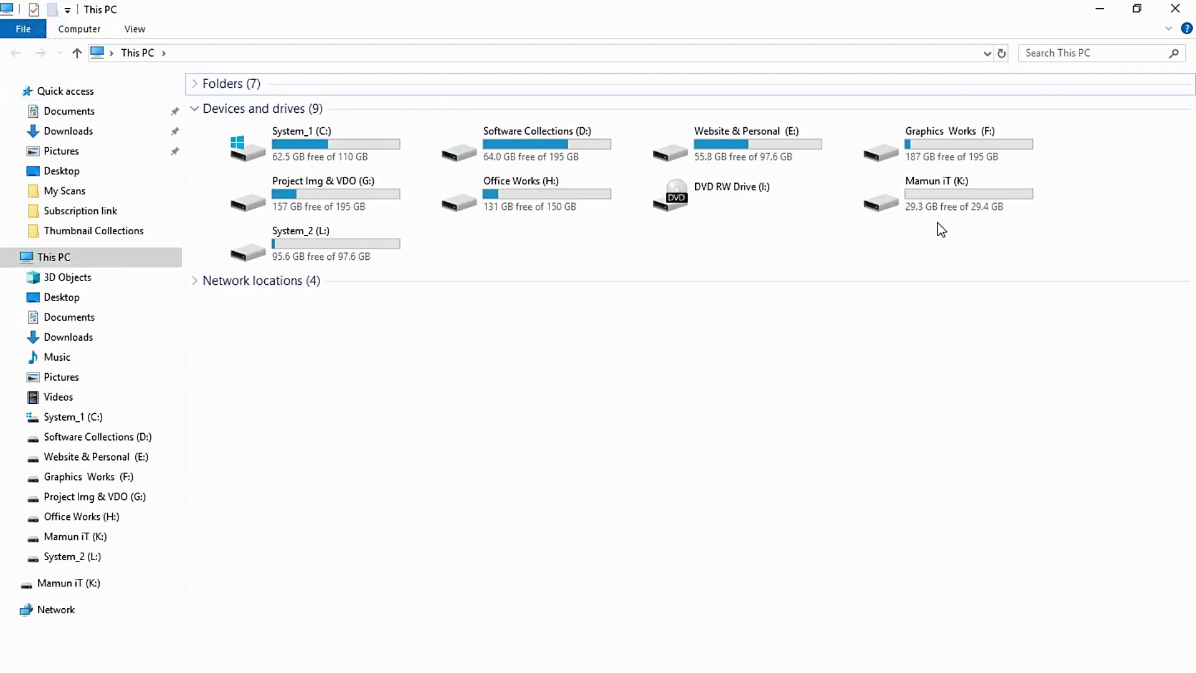
Open the Mamun iT (K:) drive from This PC to view its Passport Size Me file
left_click(936, 196)
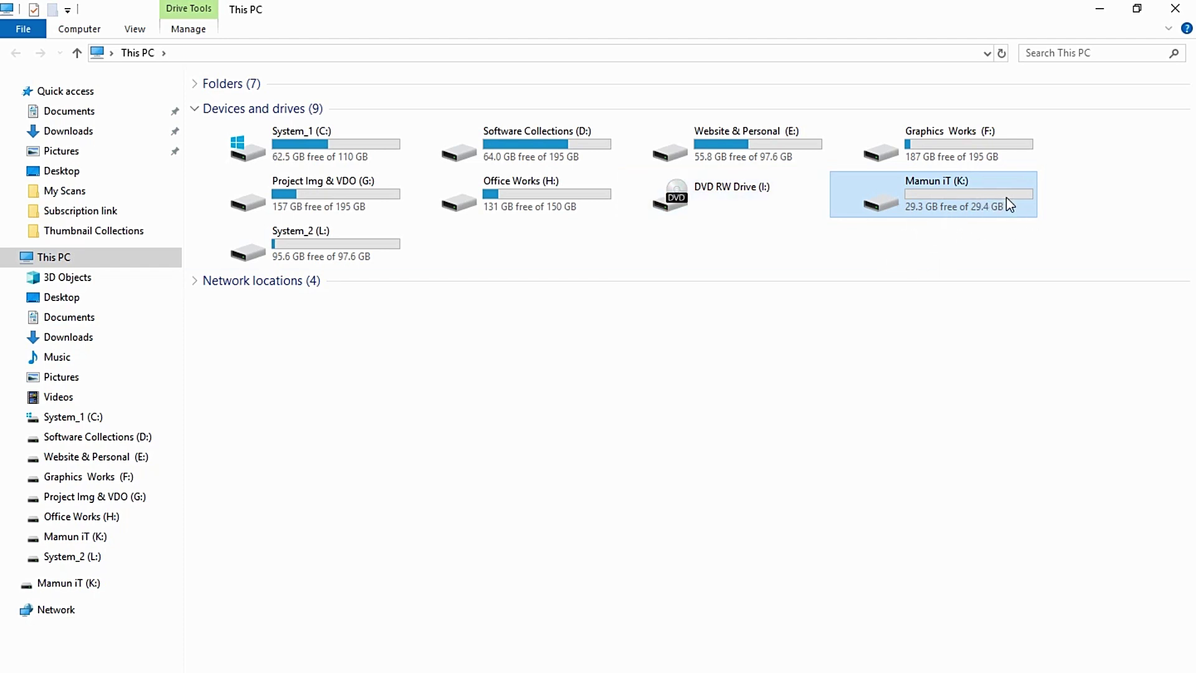
left_click(894, 321)
double_click(915, 199)
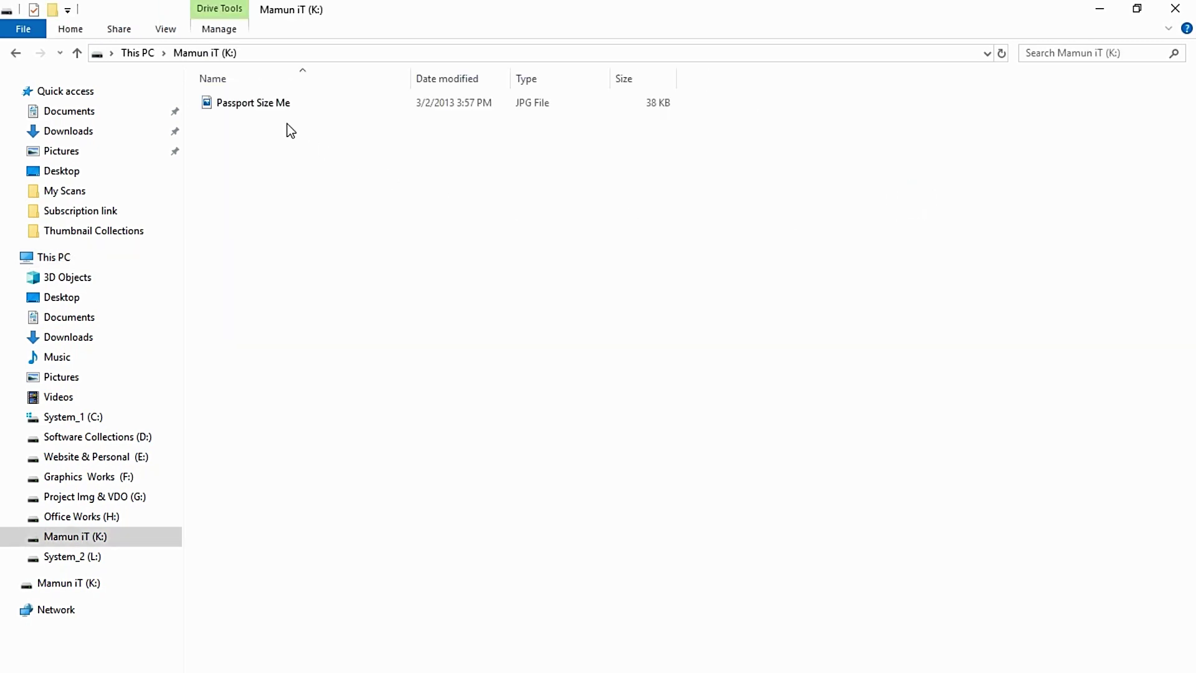
Cut Tag for Resort from the desktop and paste it into the K: drive
left_click(1100, 10)
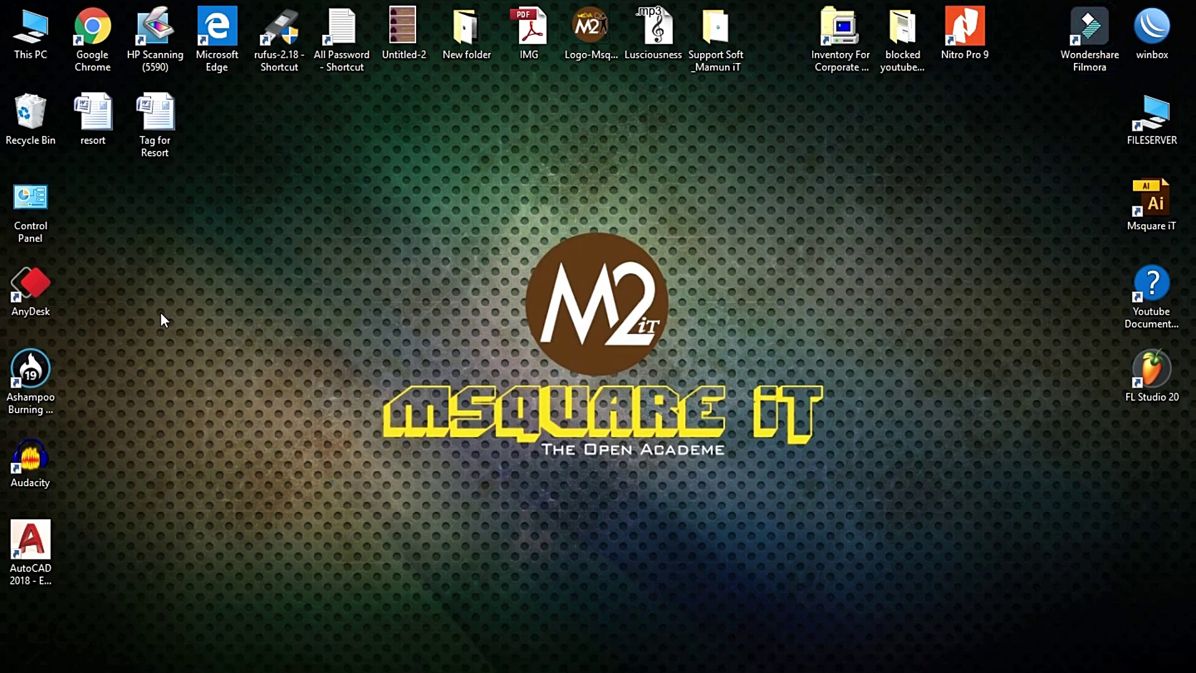
right_click(155, 129)
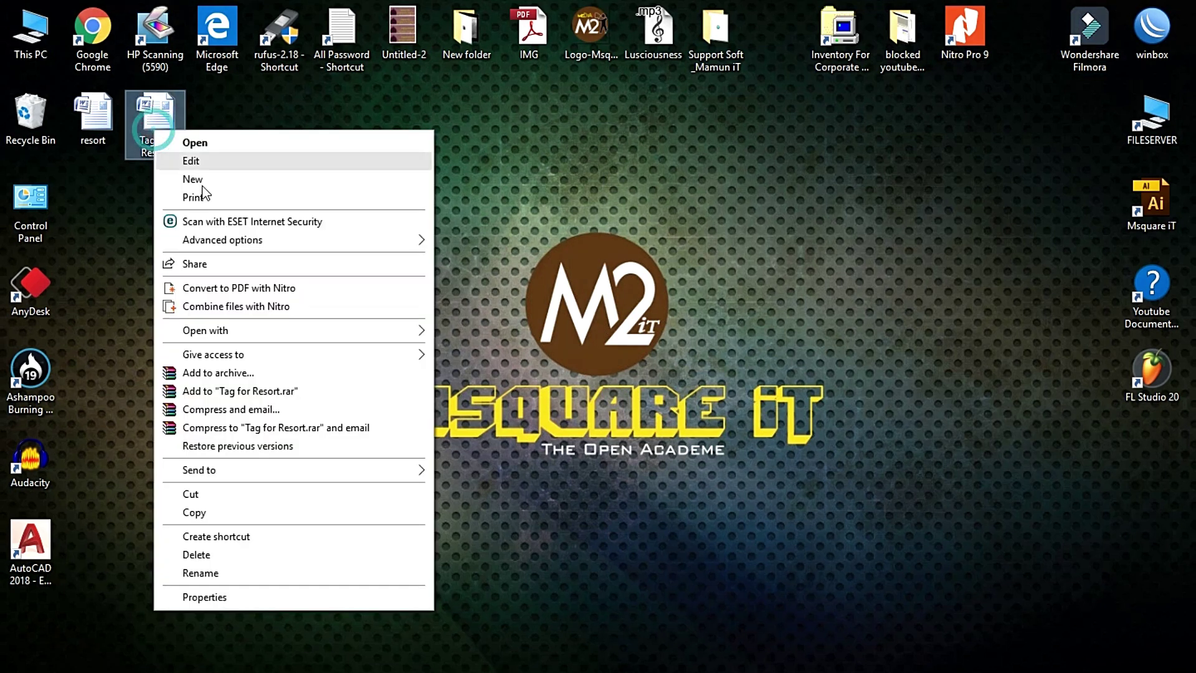
left_click(197, 495)
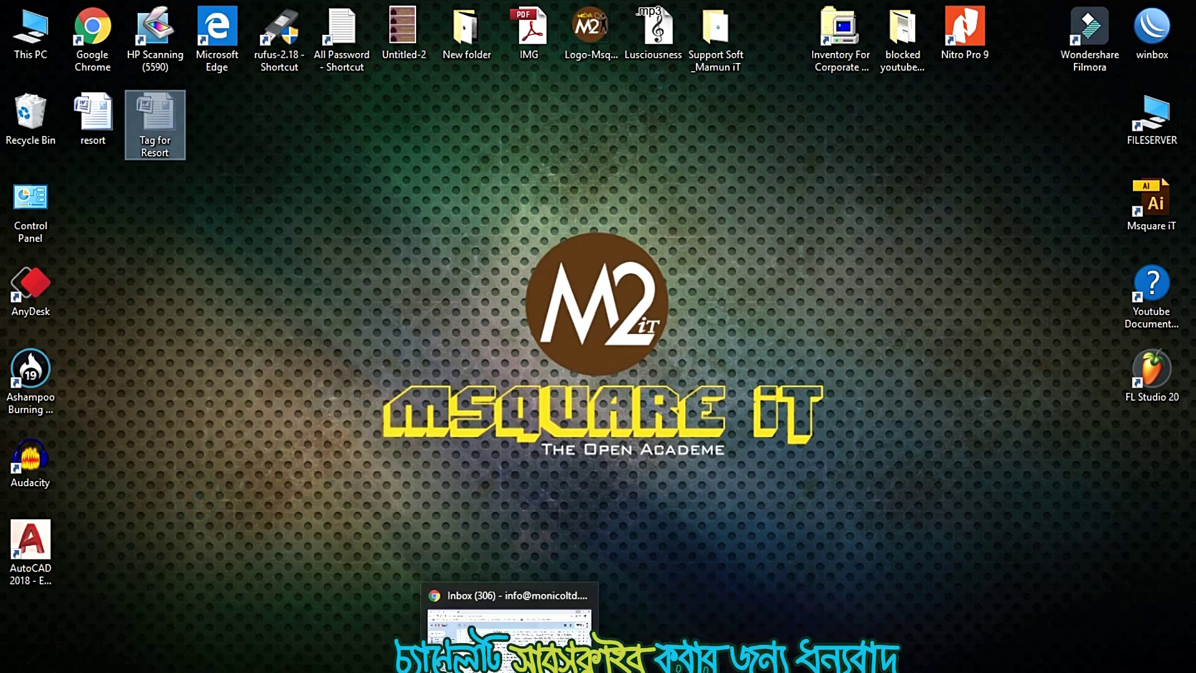
double_click(30, 31)
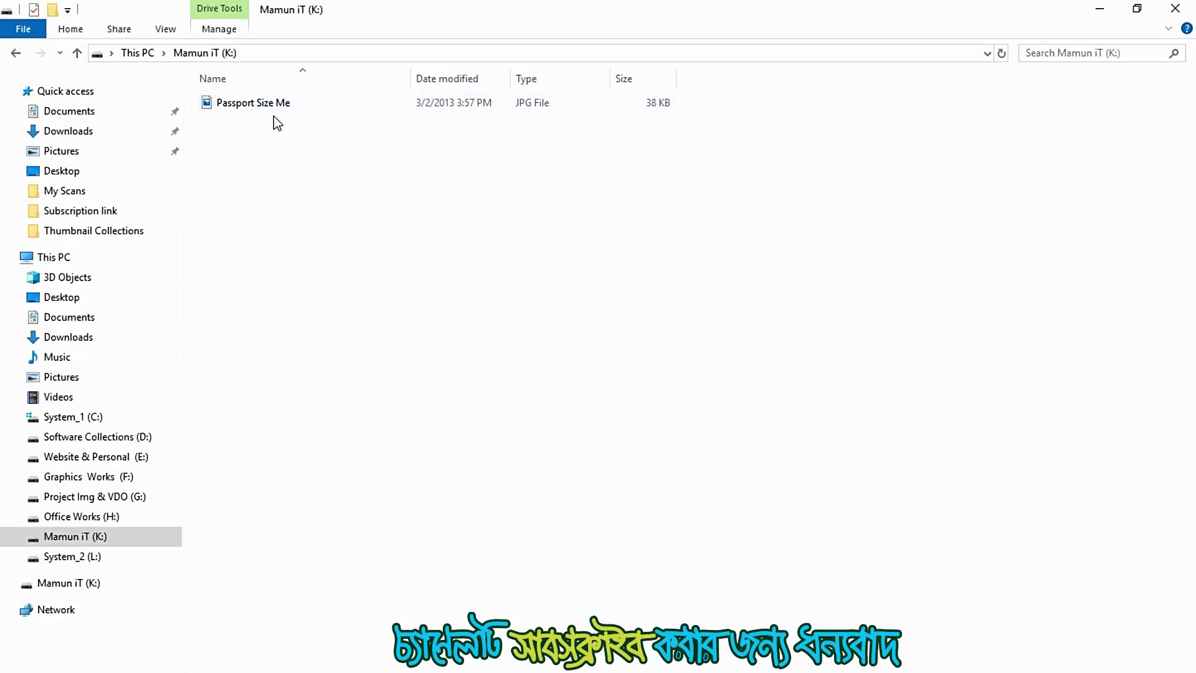
right_click(276, 134)
left_click(330, 269)
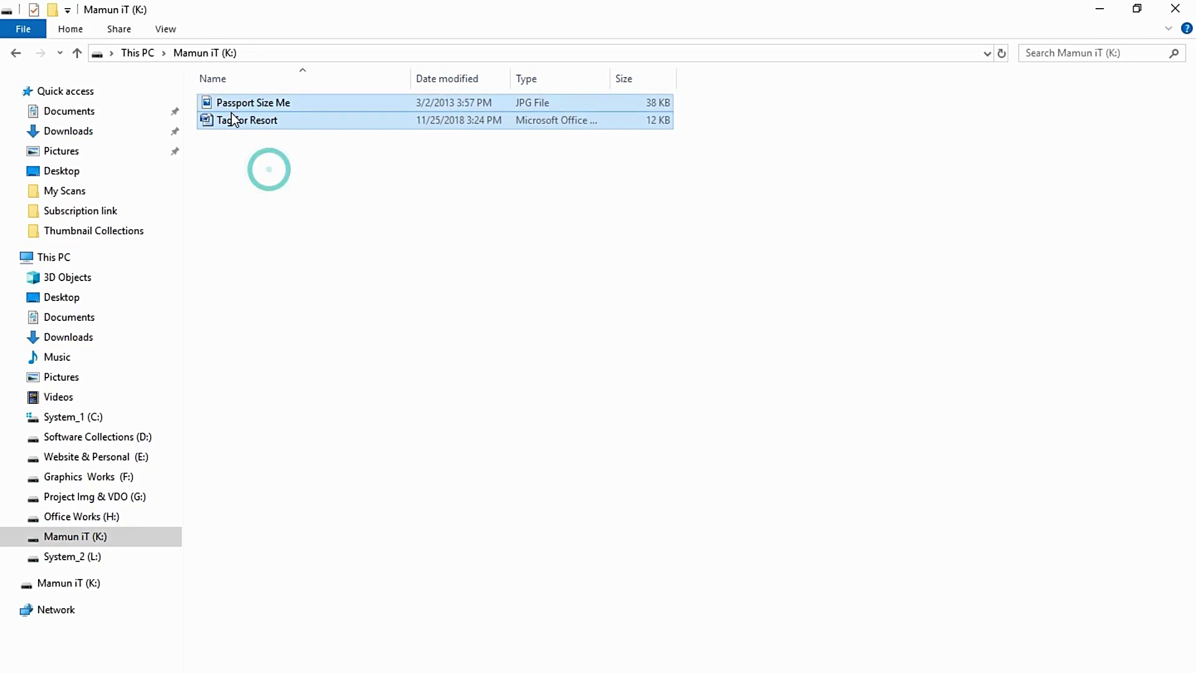
Close the K: window, reopen This PC, and bring up the Mamun iT (K:) drive's actions
left_click(1175, 9)
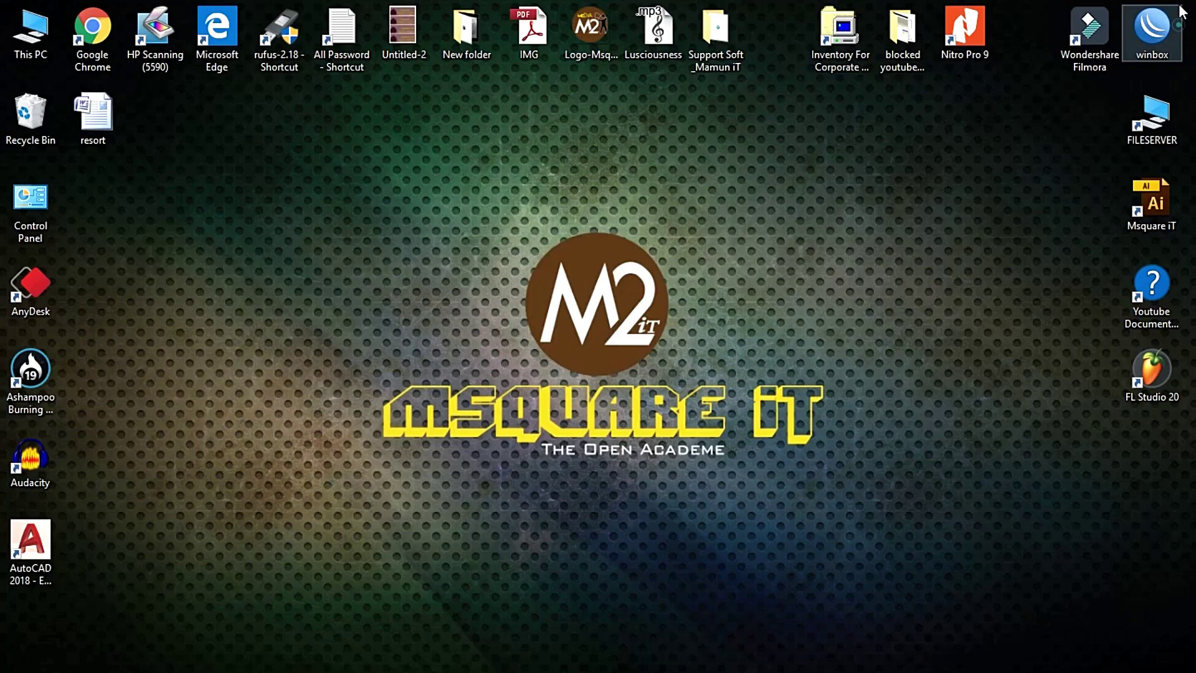
double_click(32, 31)
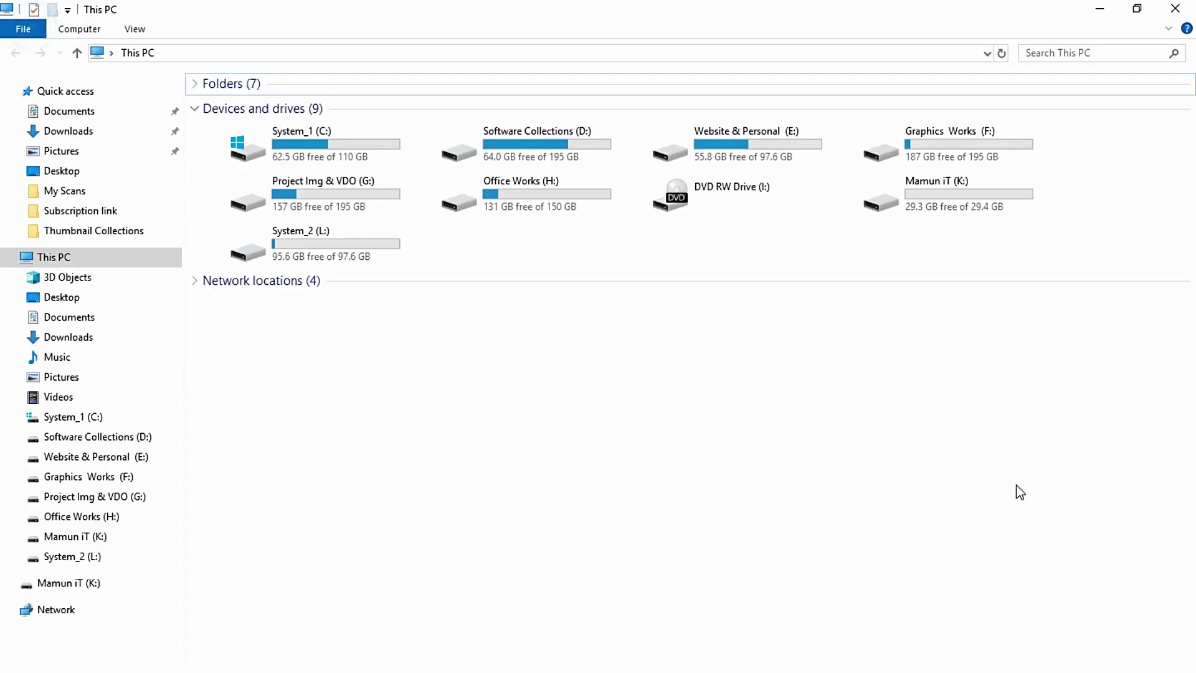
left_click(917, 185)
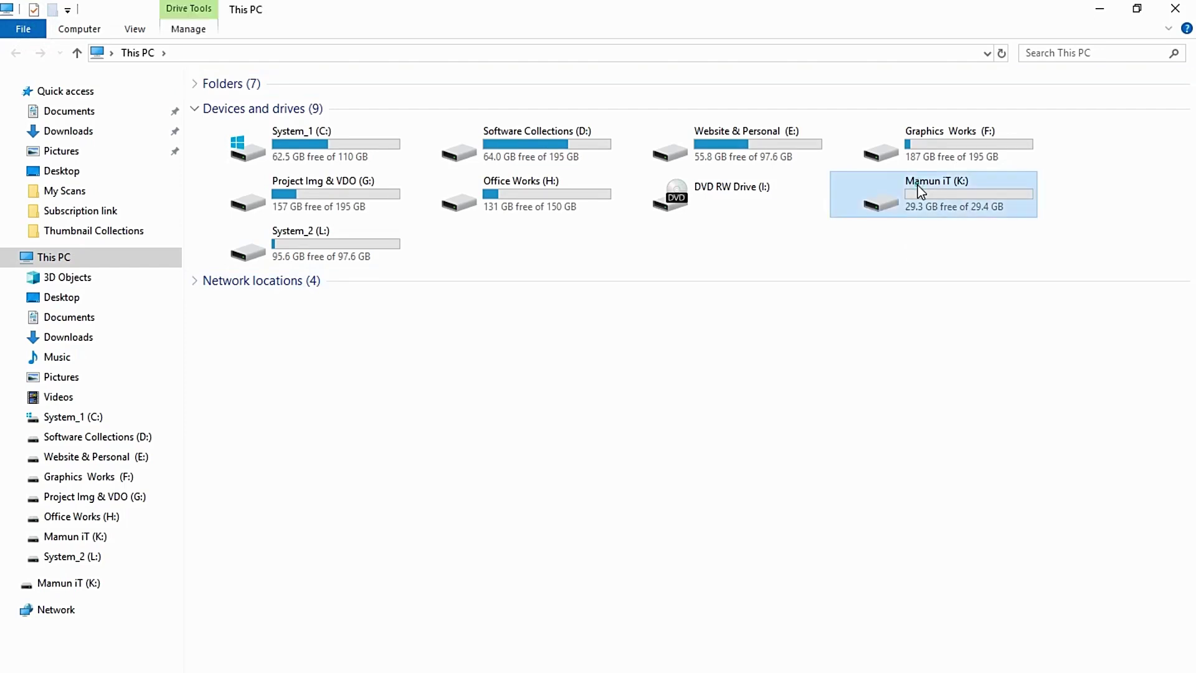
right_click(914, 186)
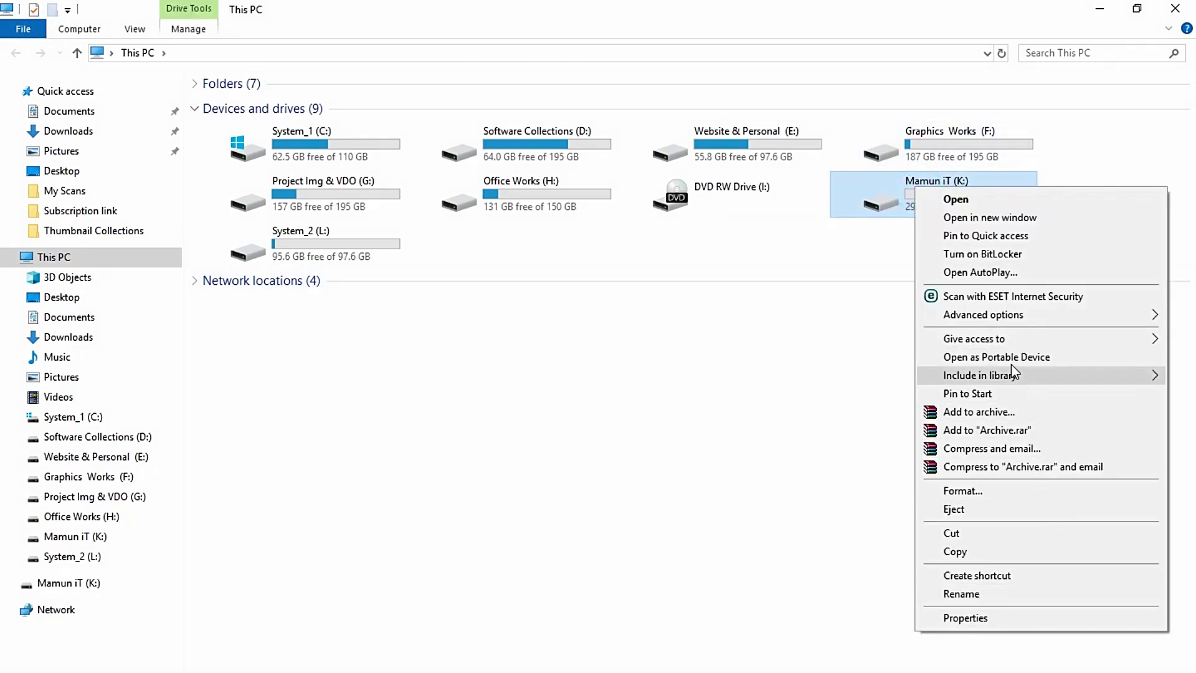
Turn on BitLocker for K: and wait for initialization to reach the unlock-method page
left_click(1004, 255)
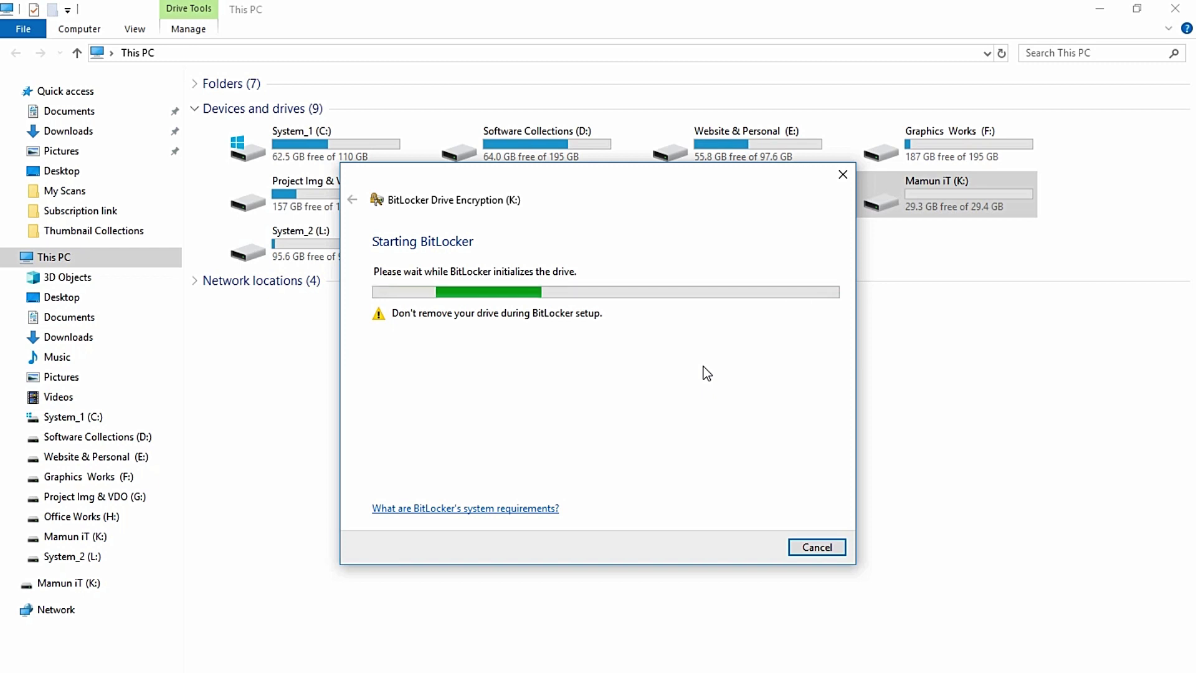
key("super+d")
key("super+d")
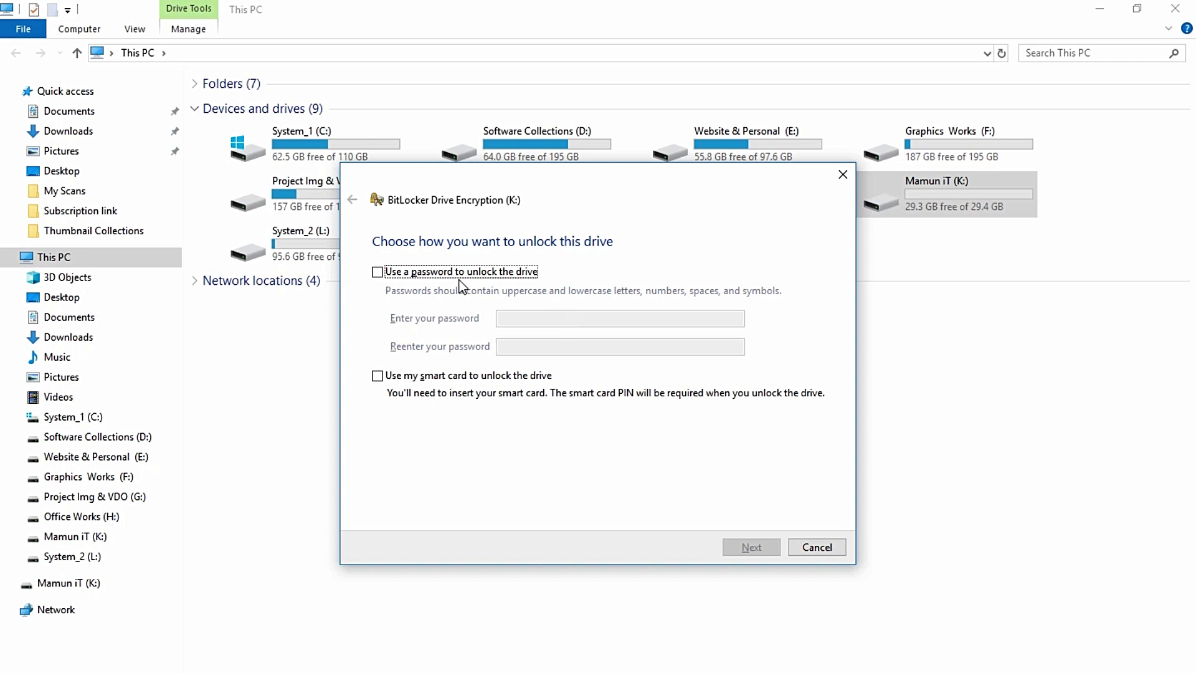
Choose password unlocking and type the drive password into both password fields
left_click(395, 274)
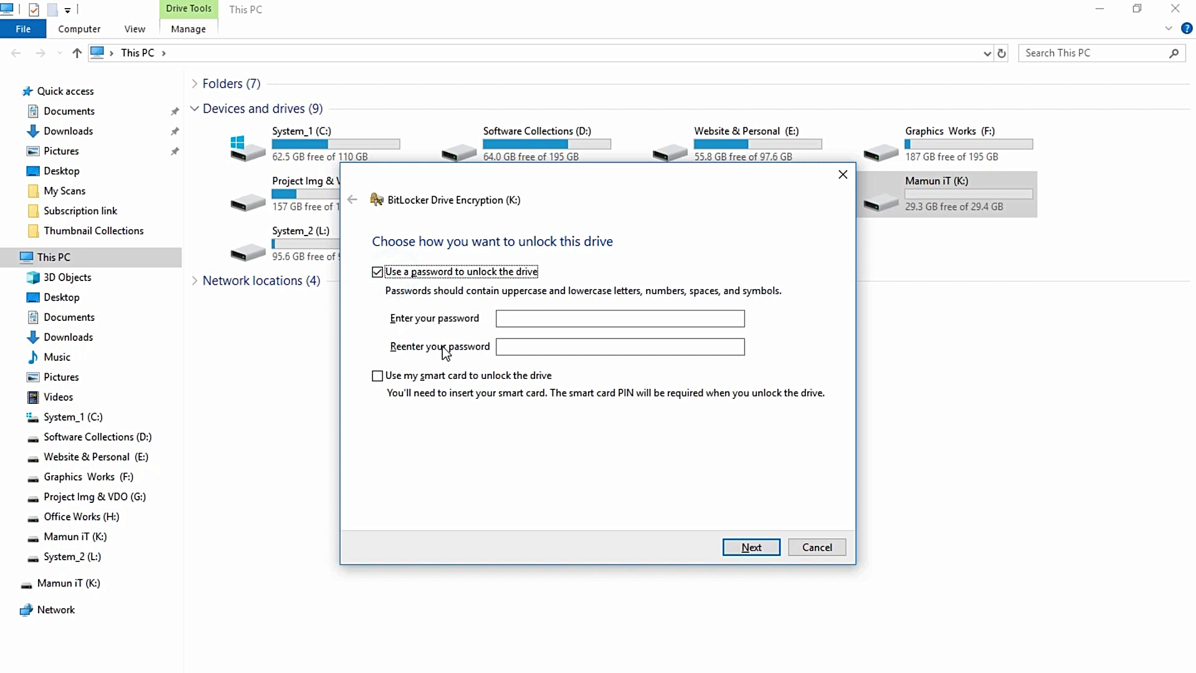
left_click(530, 318)
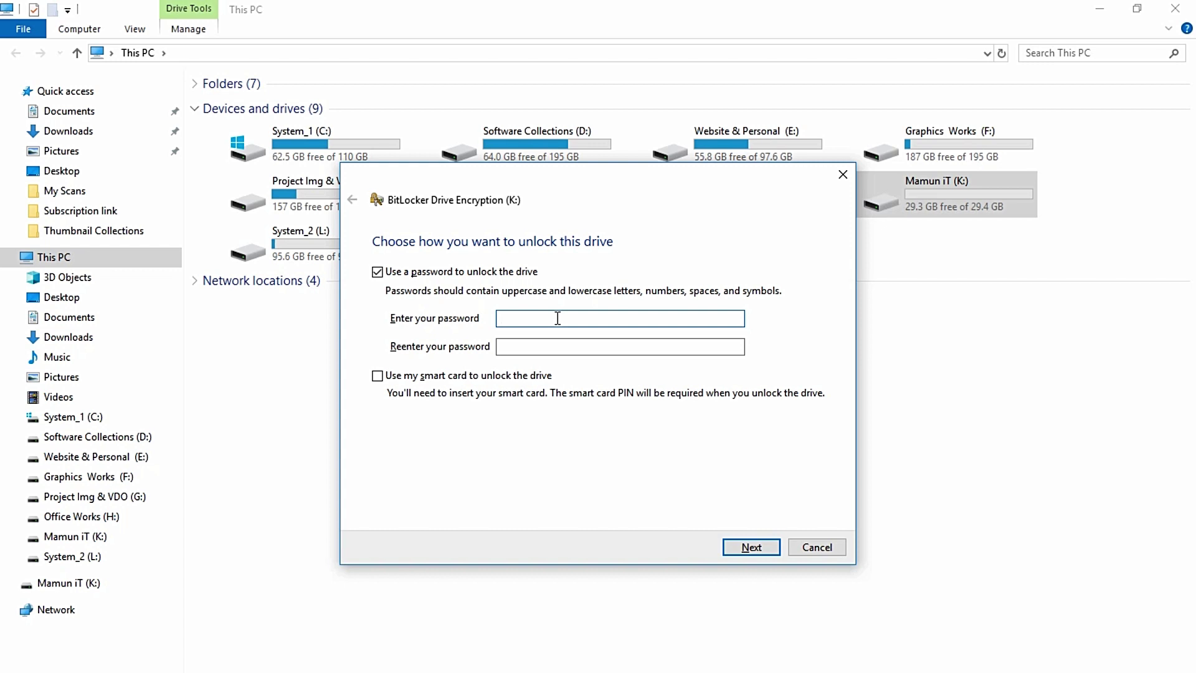
type("abcde")
type("f123")
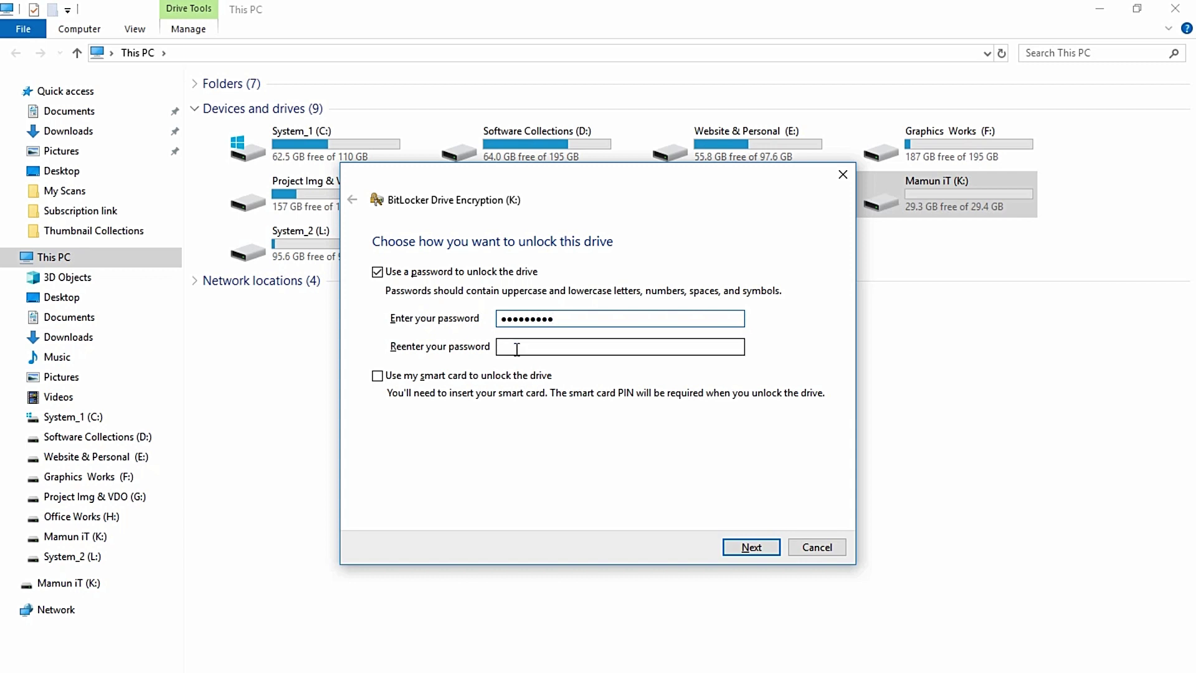
left_click(516, 347)
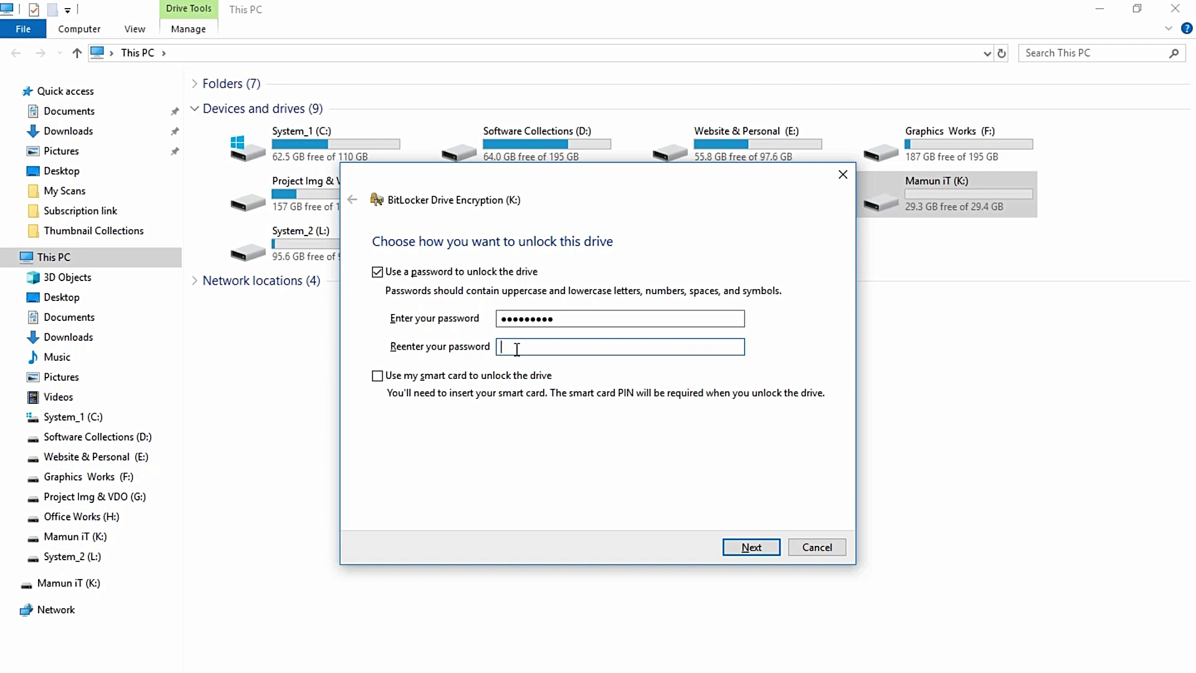
type("123456789")
Accept the password and save the BitLocker recovery key as a file on the Desktop
left_click(752, 547)
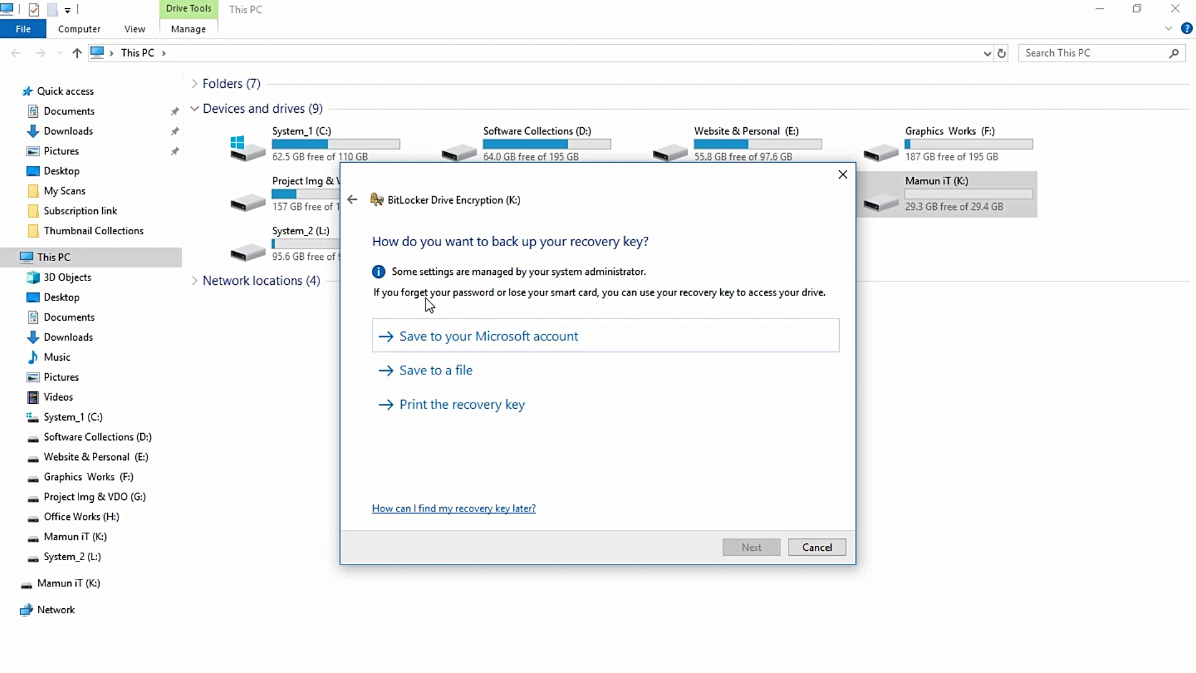
left_click(435, 369)
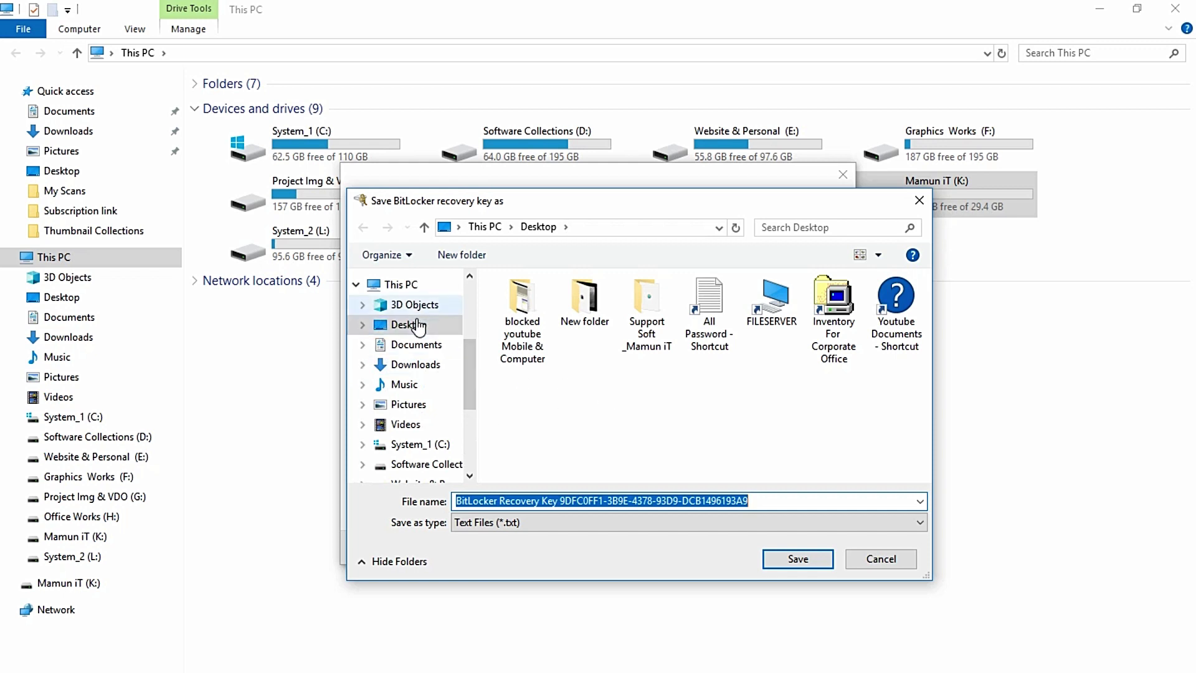
left_click(411, 327)
left_click(764, 500)
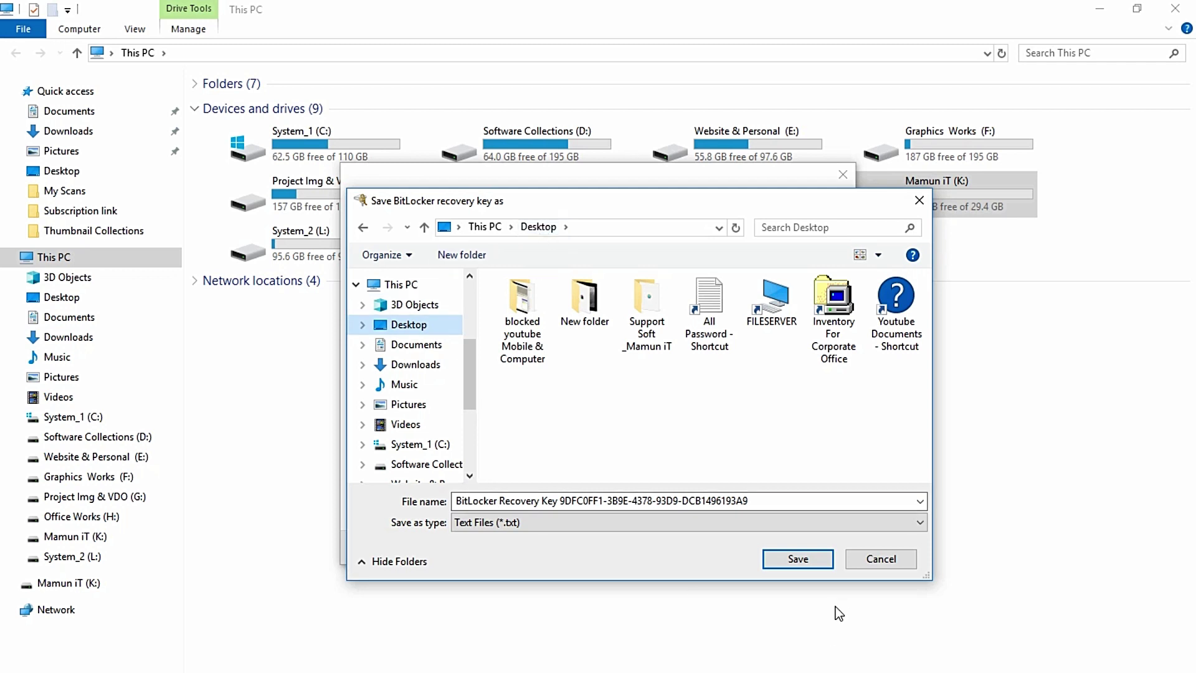
left_click(797, 558)
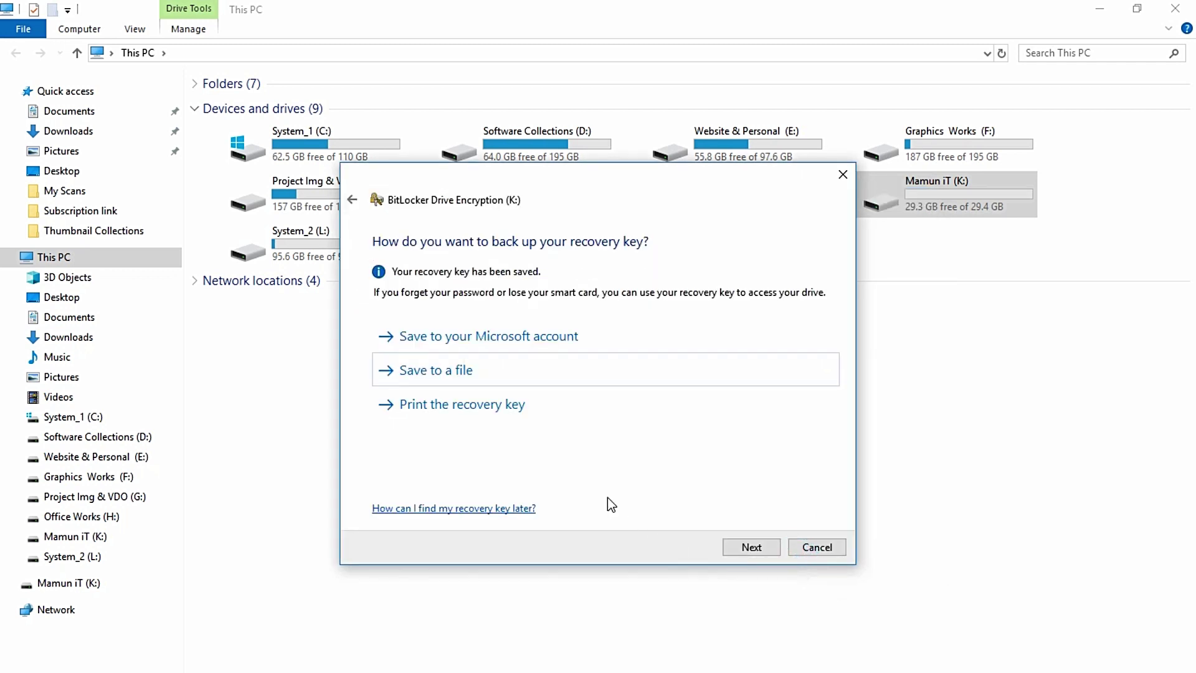
Keep 'Encrypt used disk space only' and Compatible mode, advancing to the encryption confirmation
left_click(750, 548)
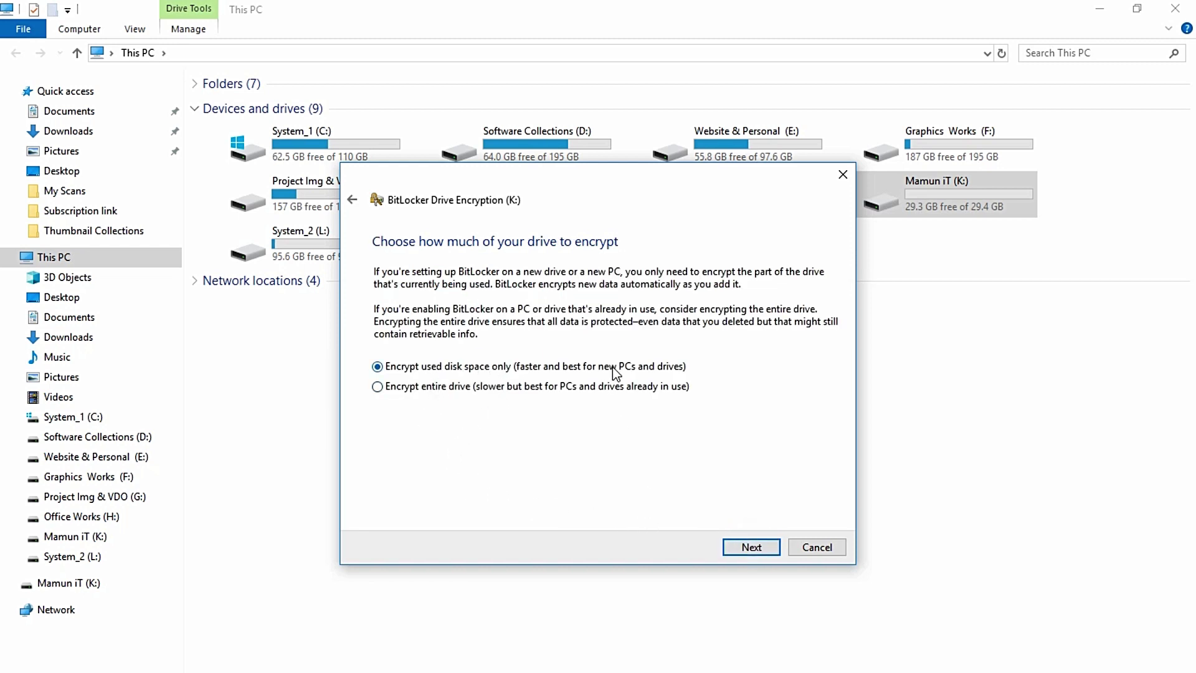
left_click(750, 546)
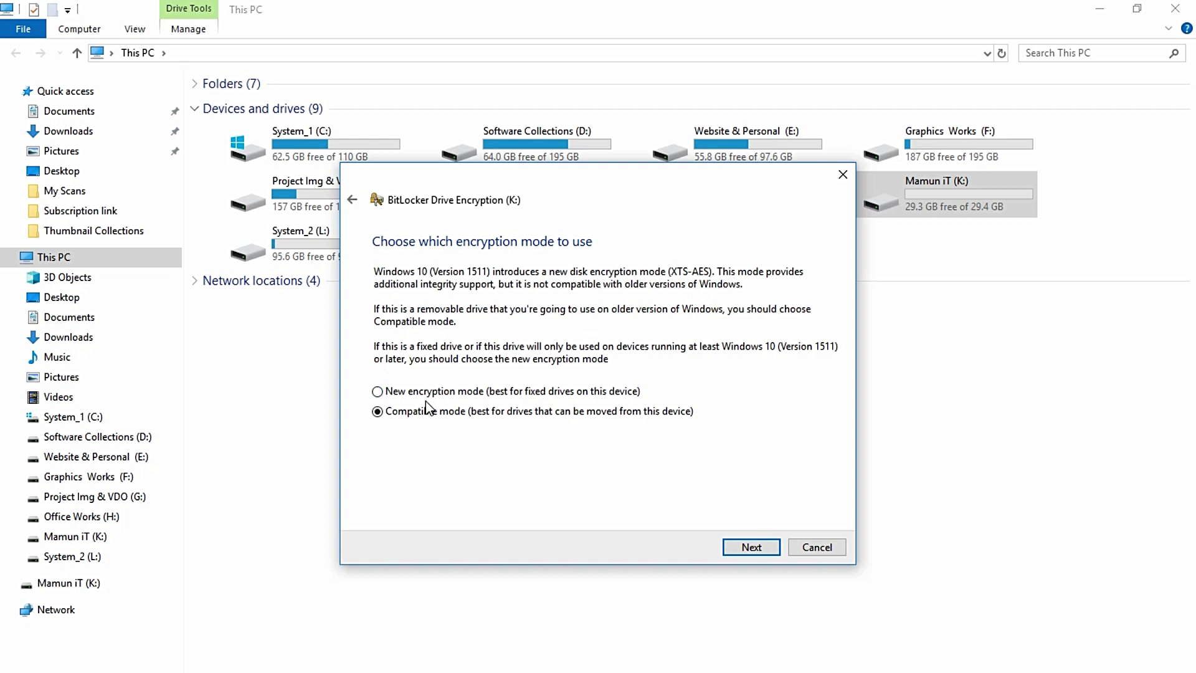
left_click(751, 547)
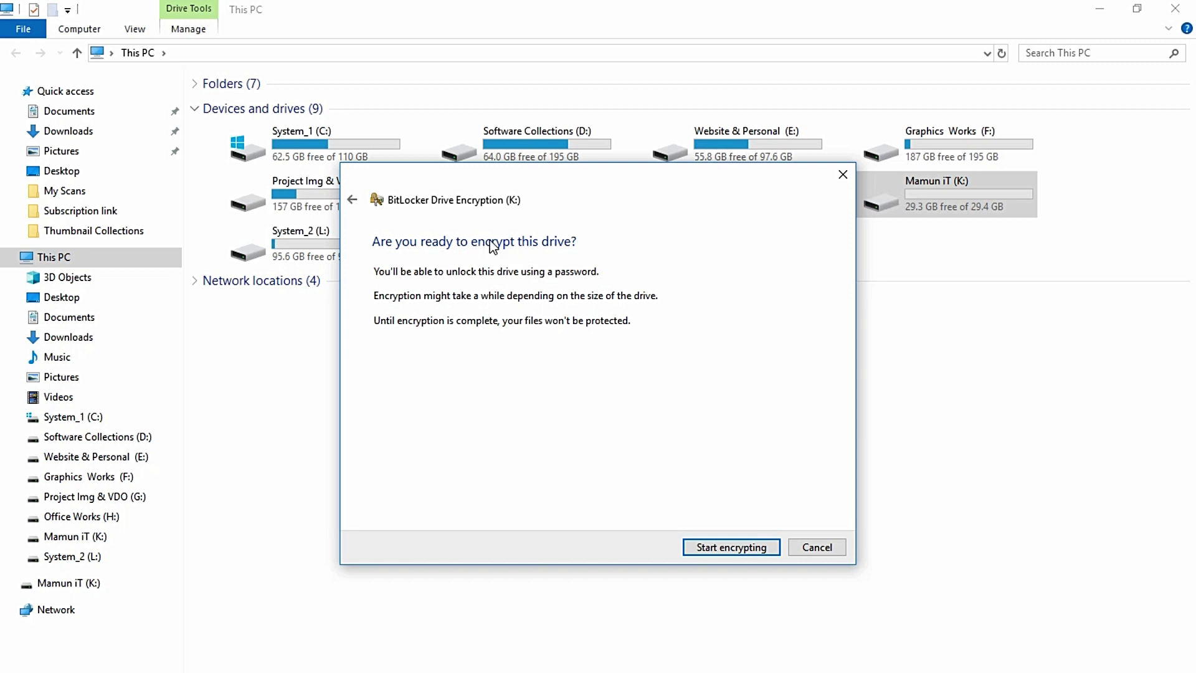
Encrypt the K: drive until complete, then close the notice and the This PC window
left_click(729, 551)
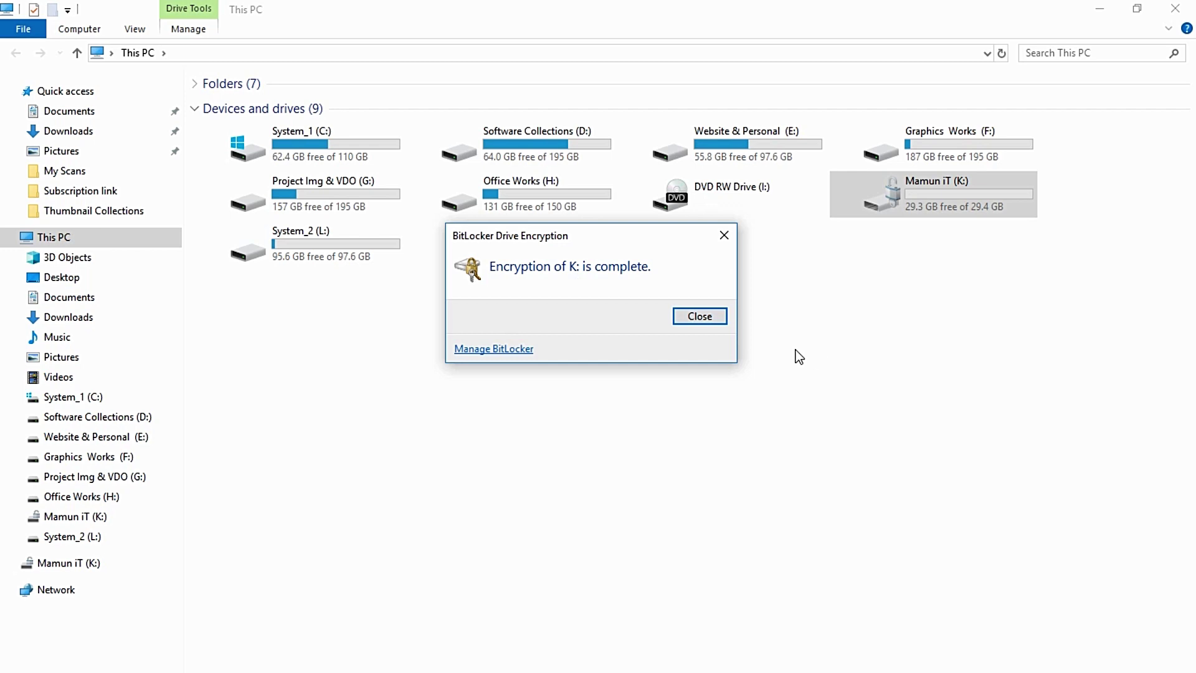
left_click(700, 318)
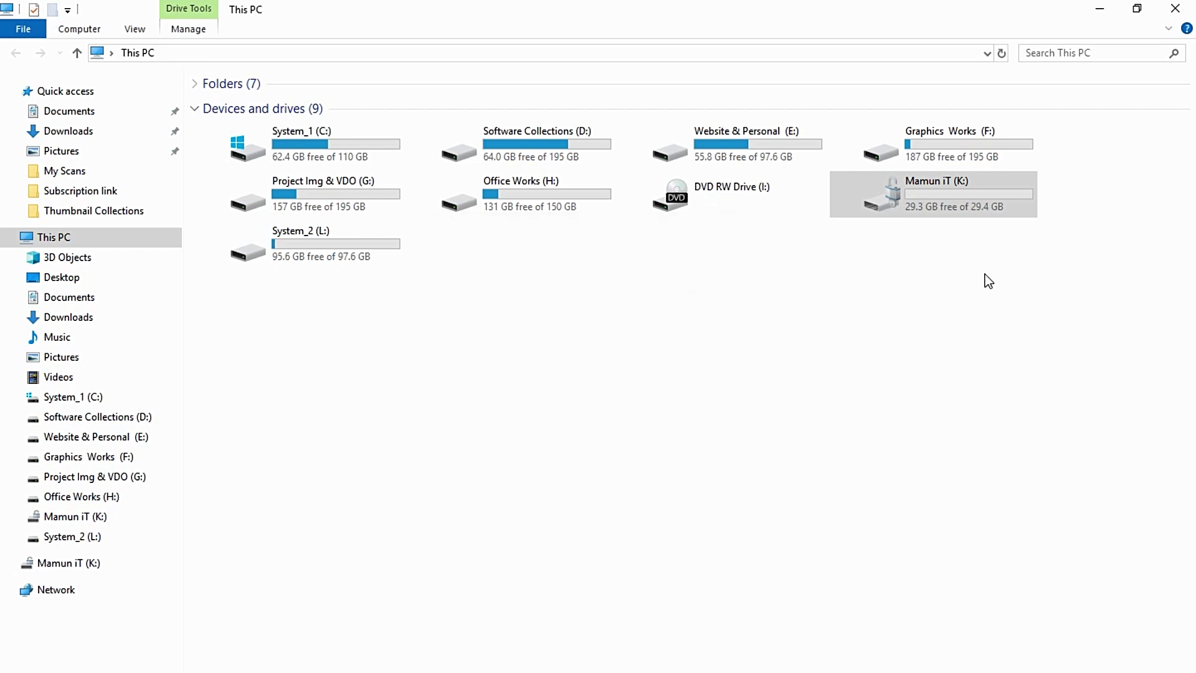
left_click(1177, 8)
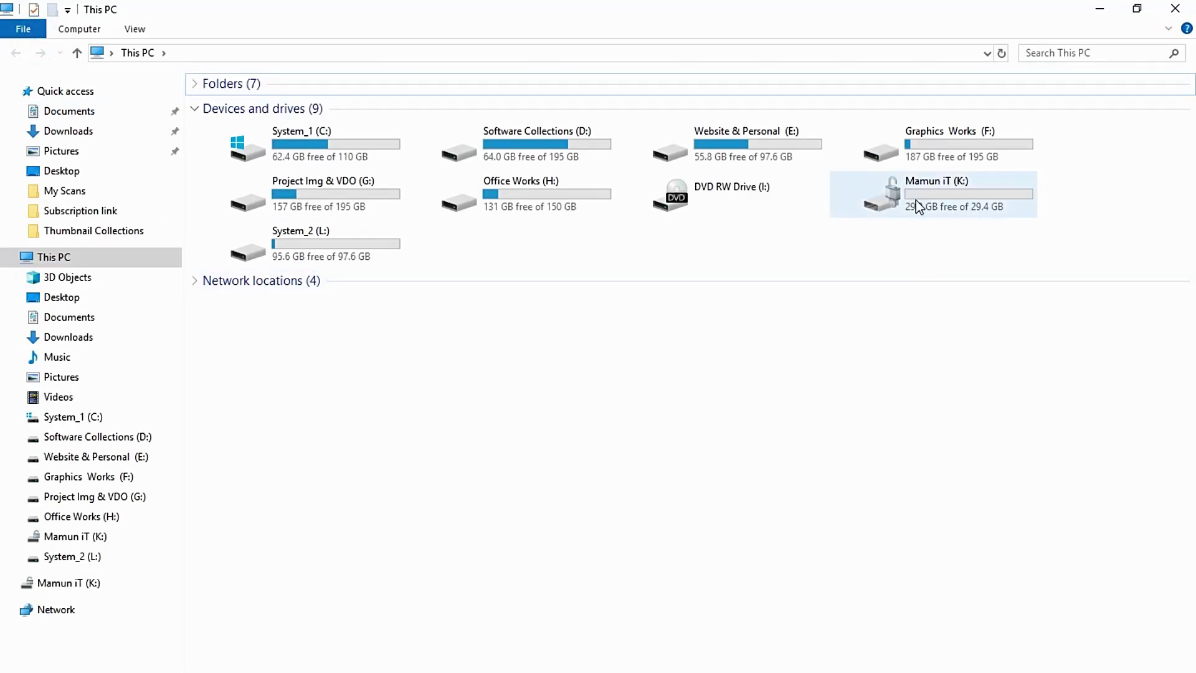
Check the K: drive's files, close it, and reopen This PC
double_click(916, 200)
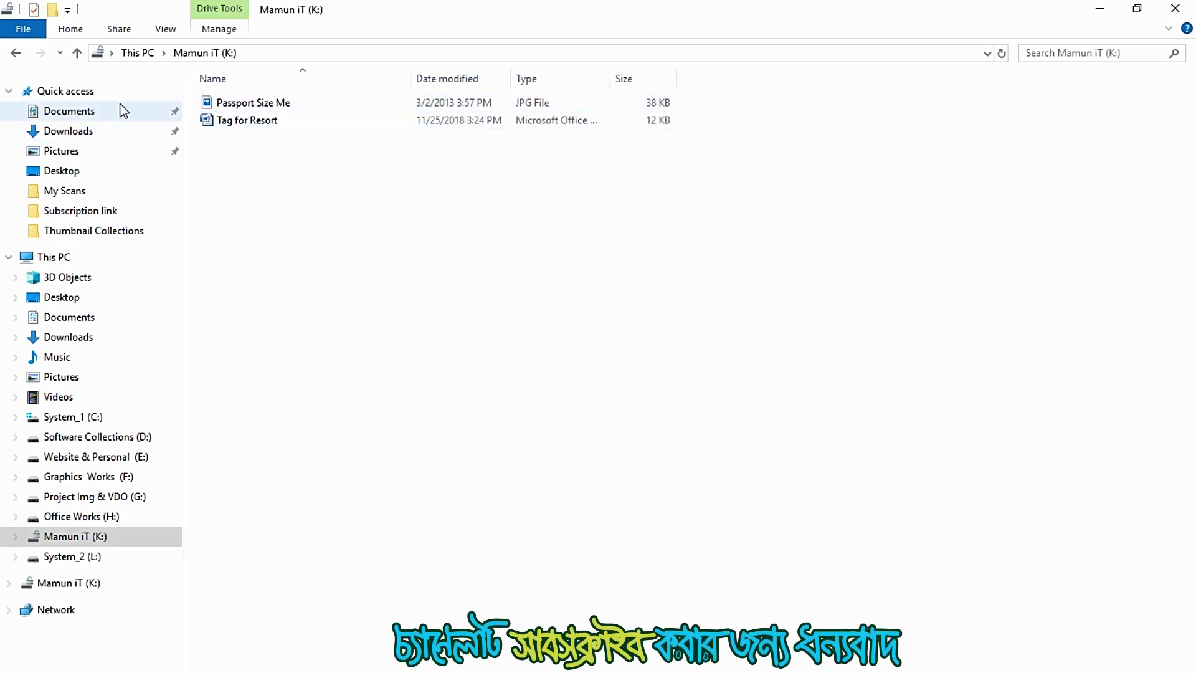
left_click(1174, 8)
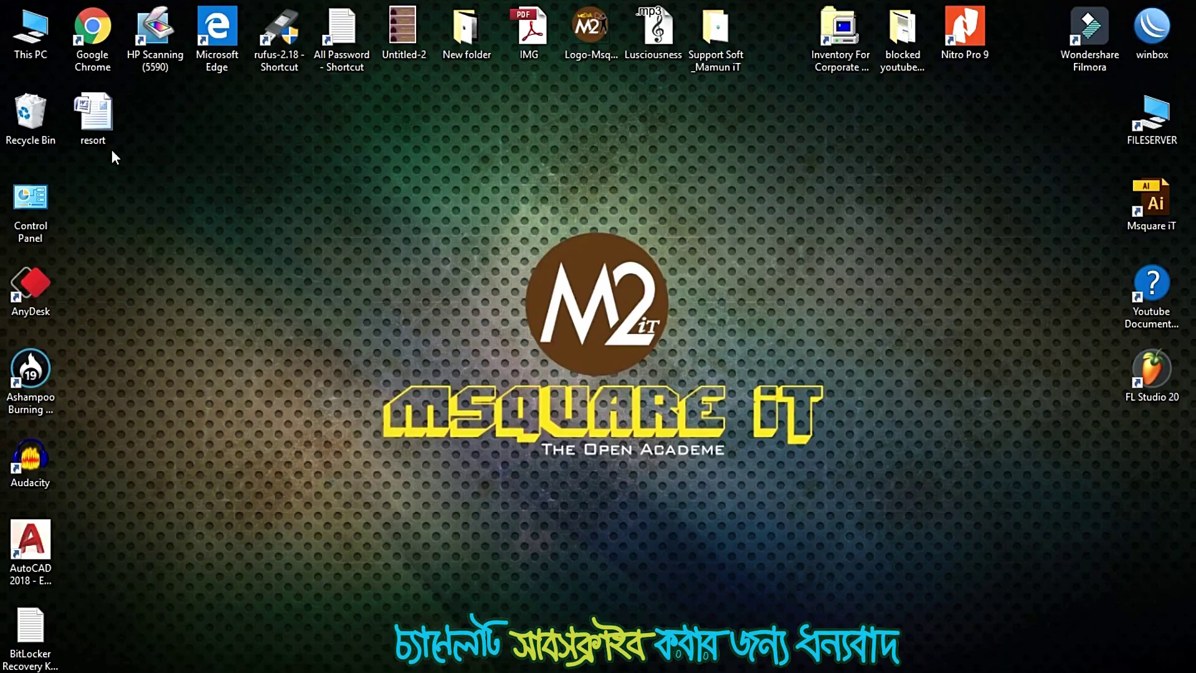
double_click(14, 39)
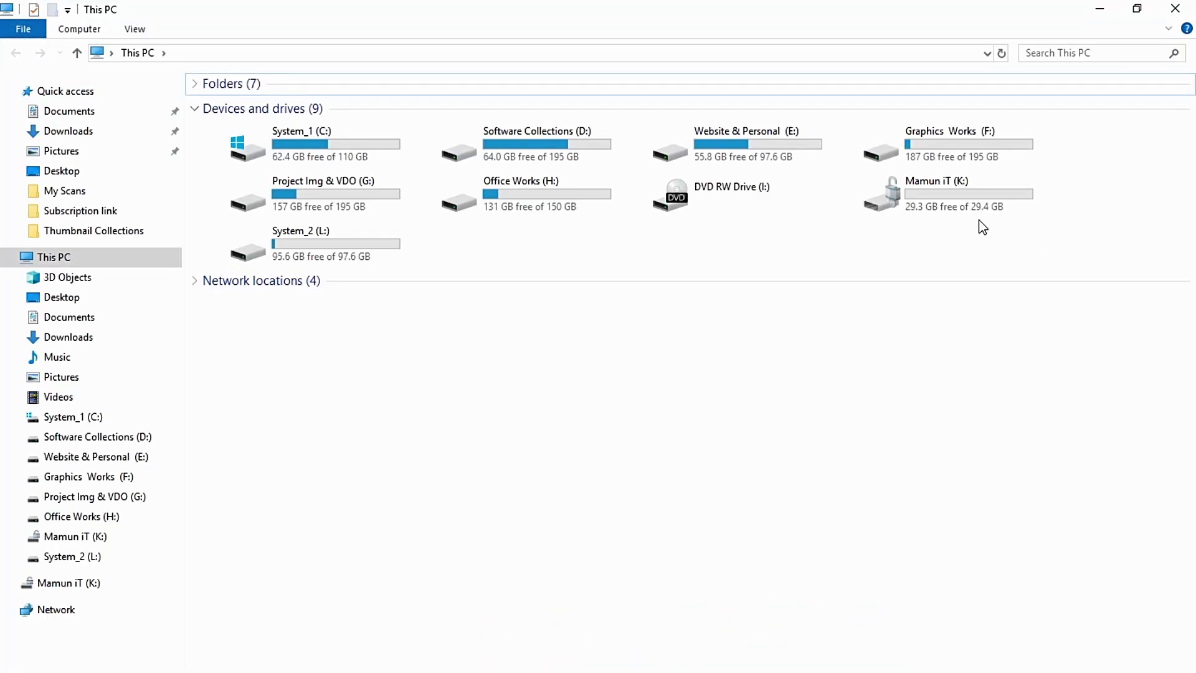
Eject the Mamun iT (K:) drive and close the This PC window
right_click(936, 193)
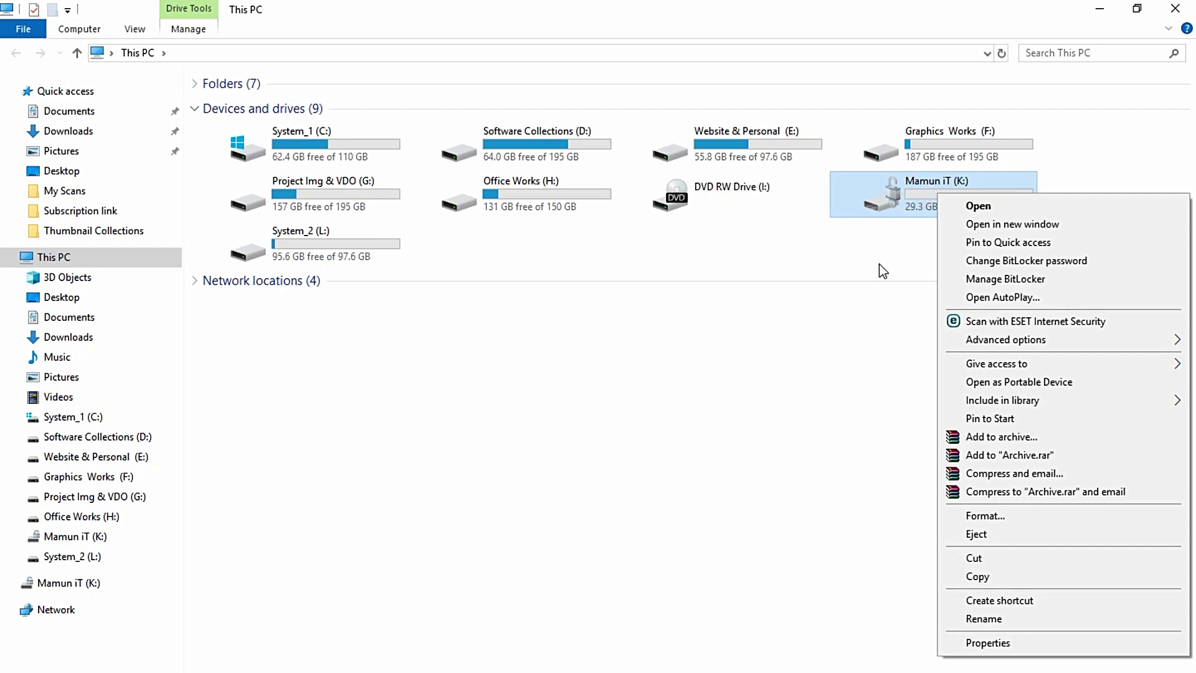
left_click(876, 300)
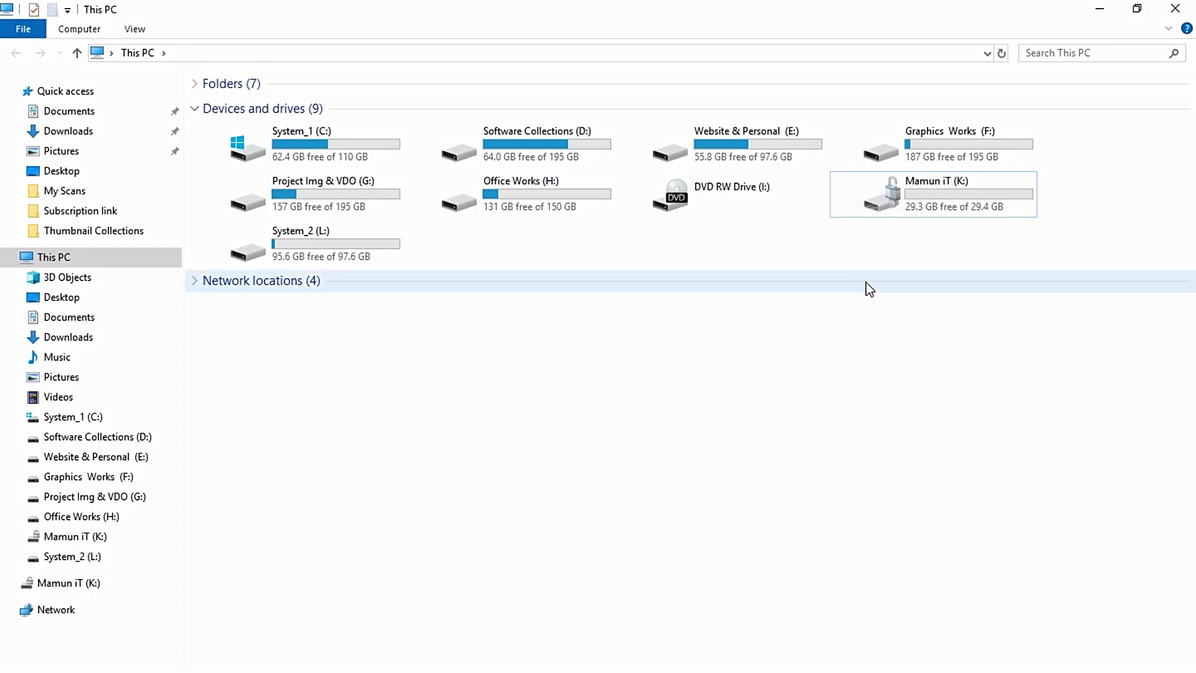
right_click(888, 191)
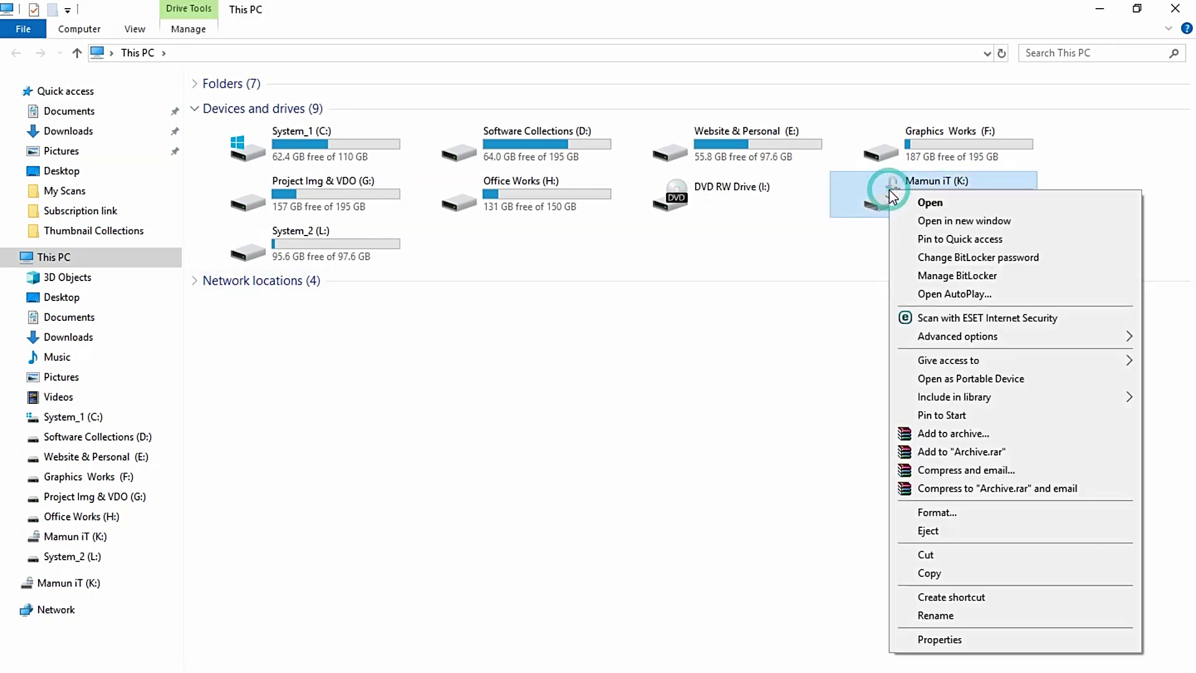
left_click(943, 533)
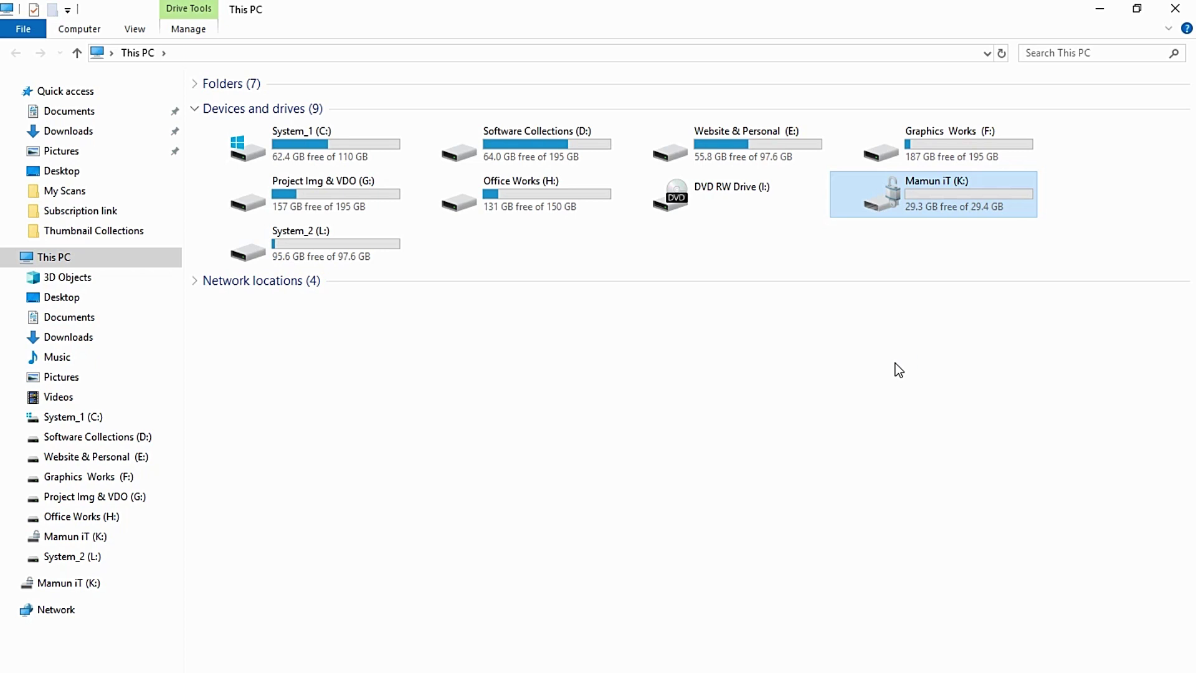
left_click(1176, 8)
right_click(558, 145)
Refresh the desktop, open This PC, and dismiss the 'Location is not available' error
left_click(600, 218)
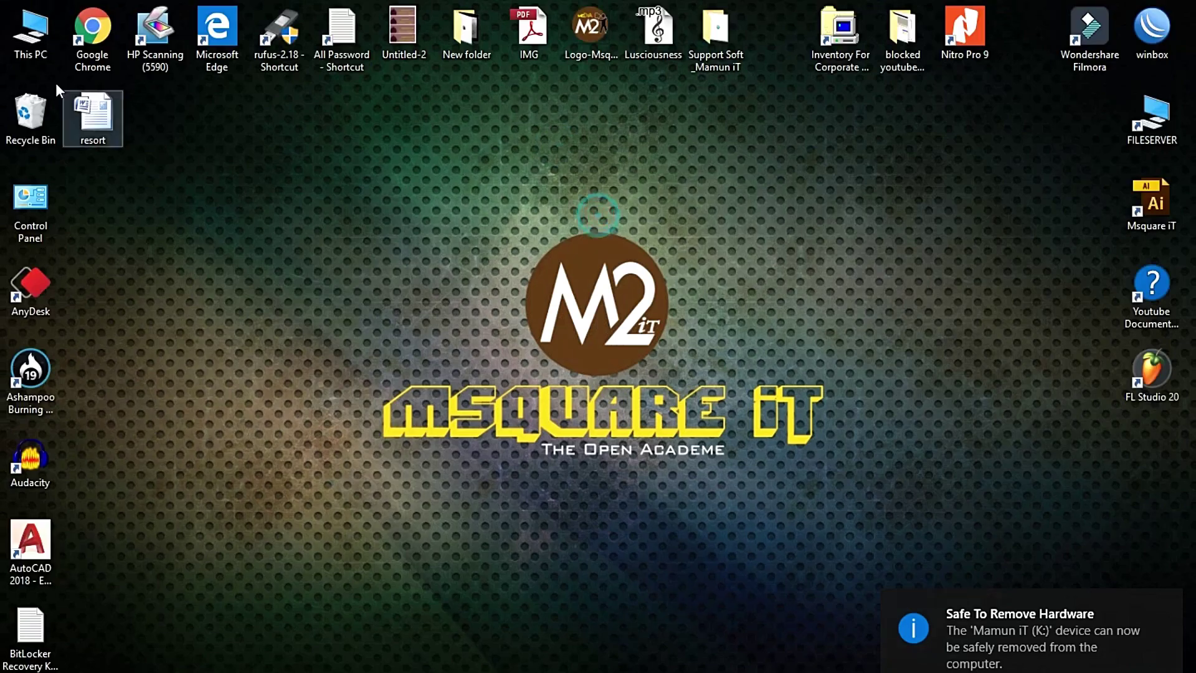
double_click(30, 28)
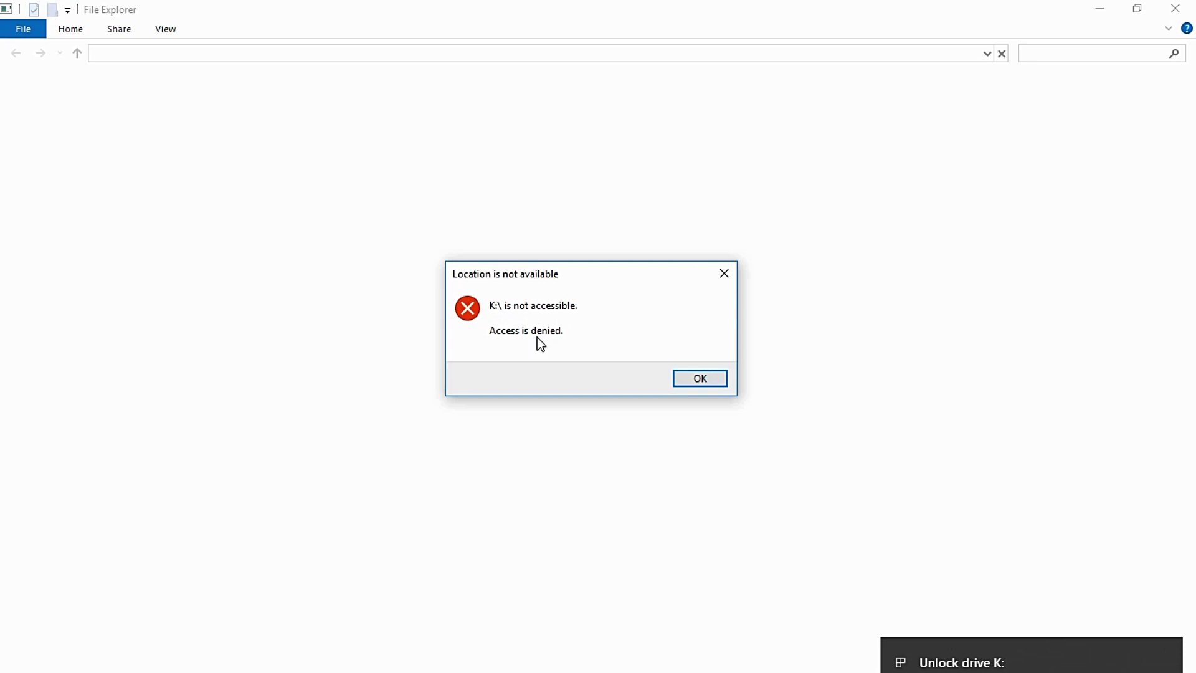
left_click(697, 379)
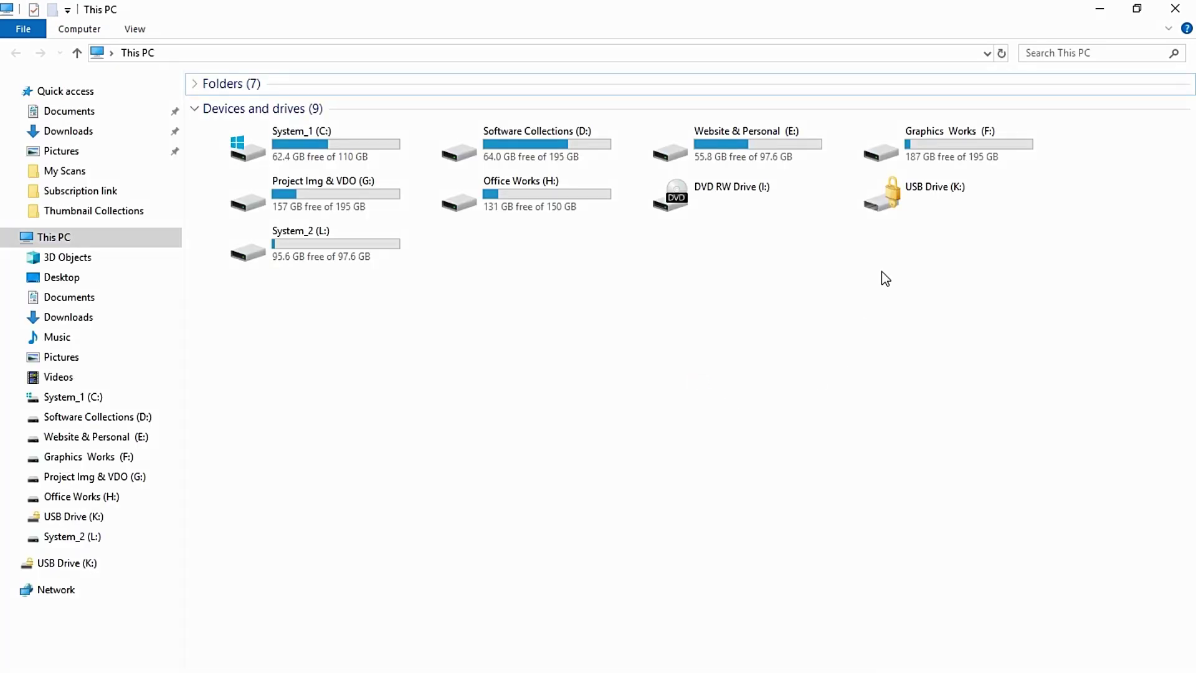
Unlock USB Drive (K:) with its BitLocker password to reveal Passport Size Me and Tag for Resort
double_click(915, 199)
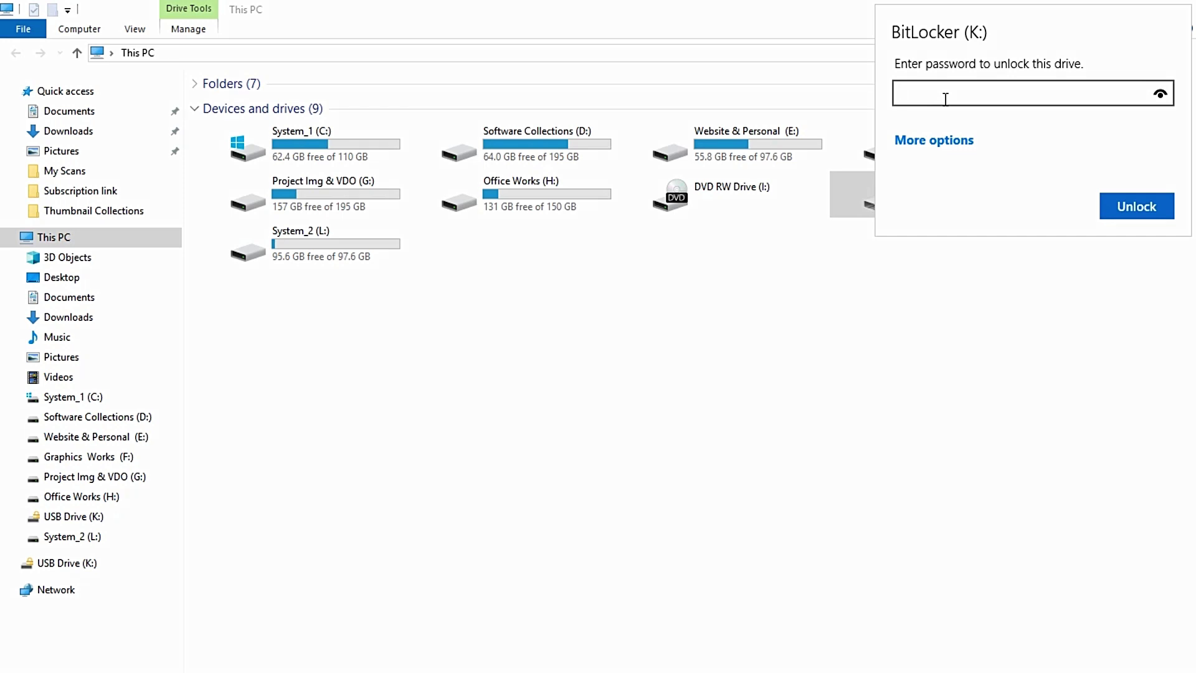
type("•")
key("BackSpace")
type("•••••••••")
left_click(1138, 208)
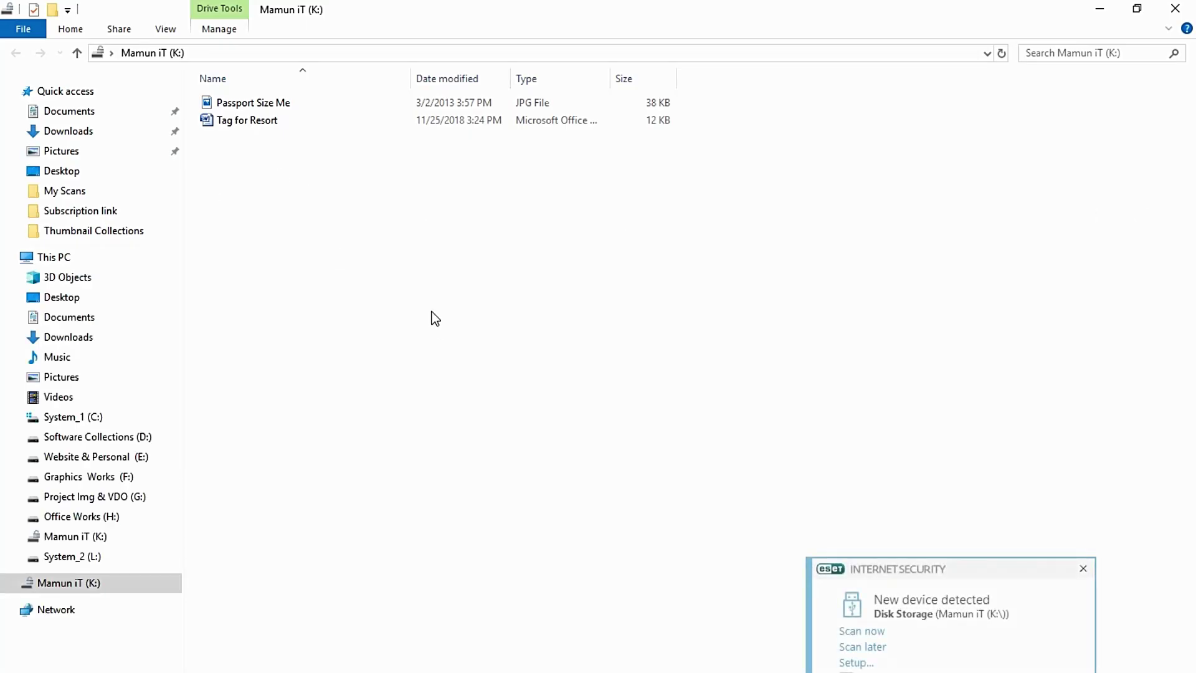
Copy the Tag for Resort file from the K: drive and paste it onto the desktop
left_click_drag(227, 92, 251, 184)
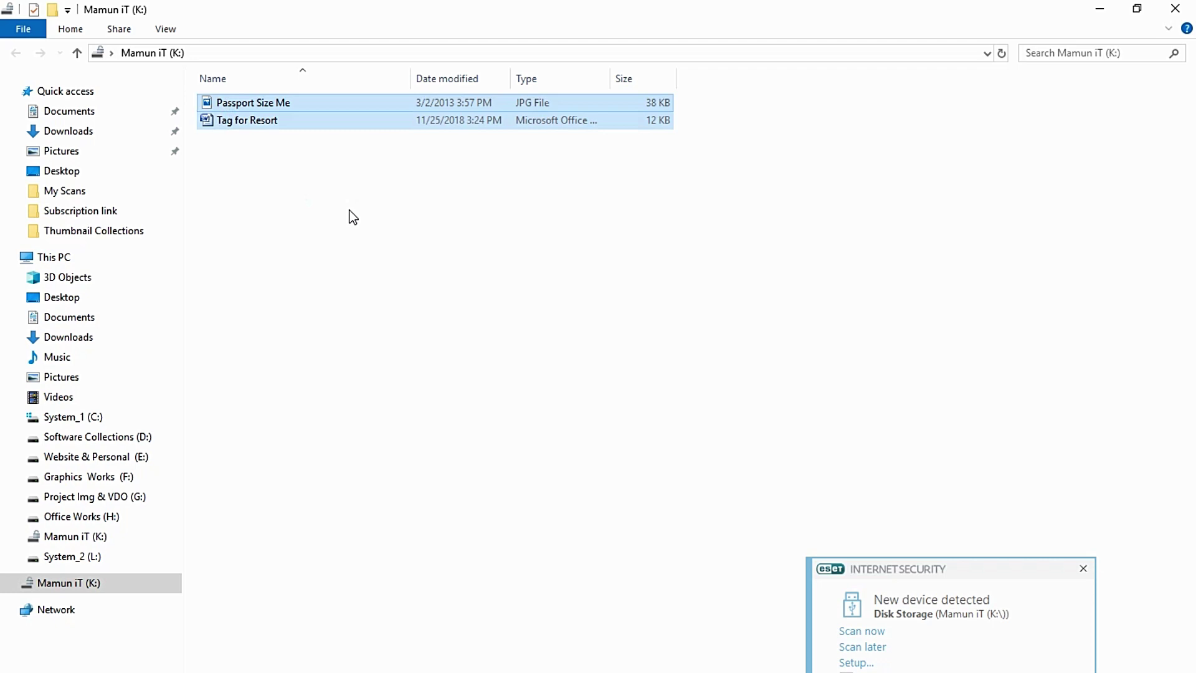
left_click(303, 152)
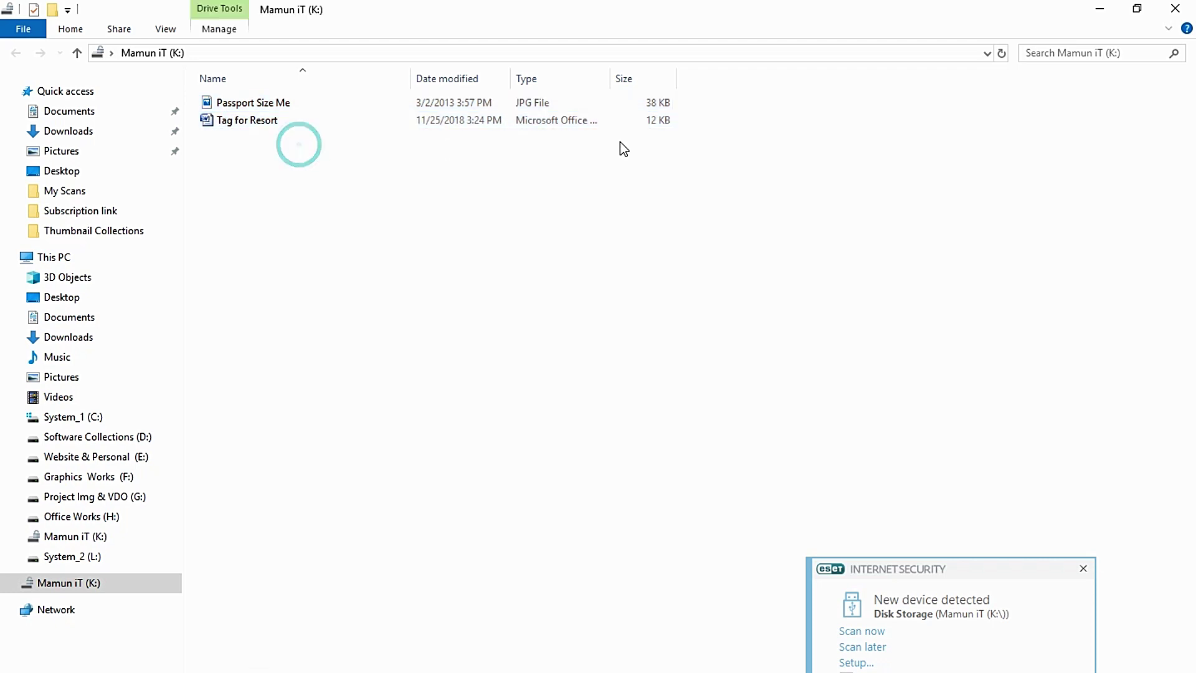
right_click(244, 118)
left_click(293, 458)
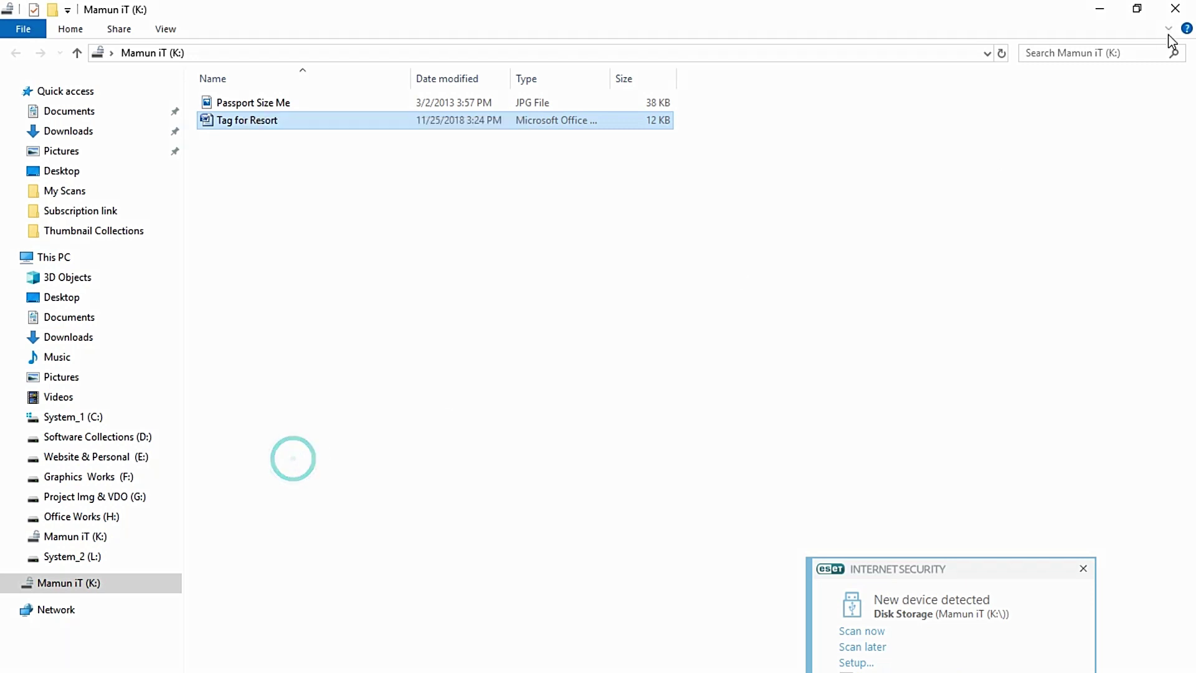
key("alt+Up")
left_click(1099, 9)
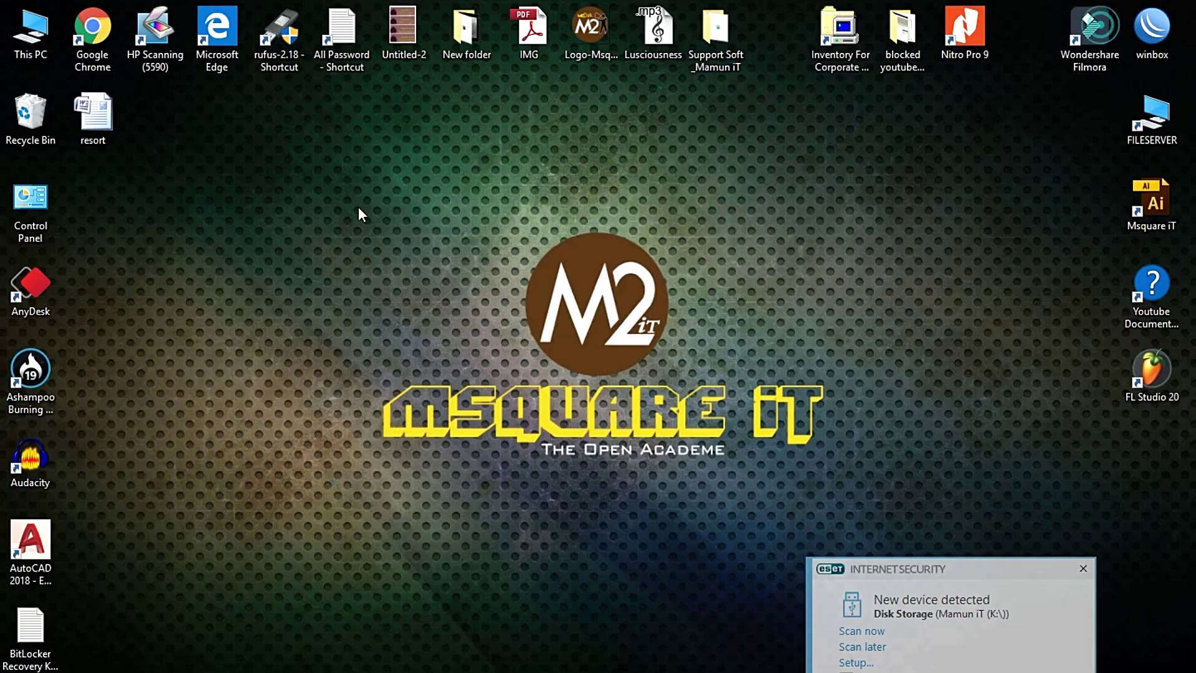
right_click(201, 154)
left_click(253, 248)
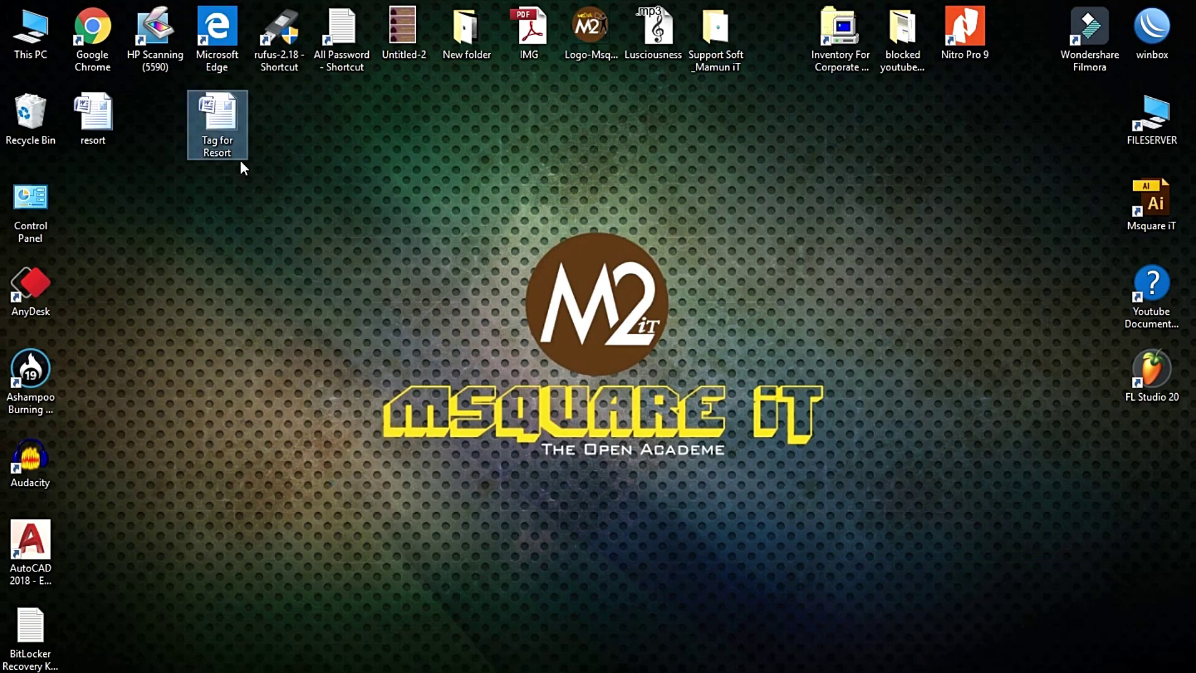
Copy the desktop's resort file and paste it into the Mamun iT (K:) drive
left_click(100, 116)
right_click(99, 116)
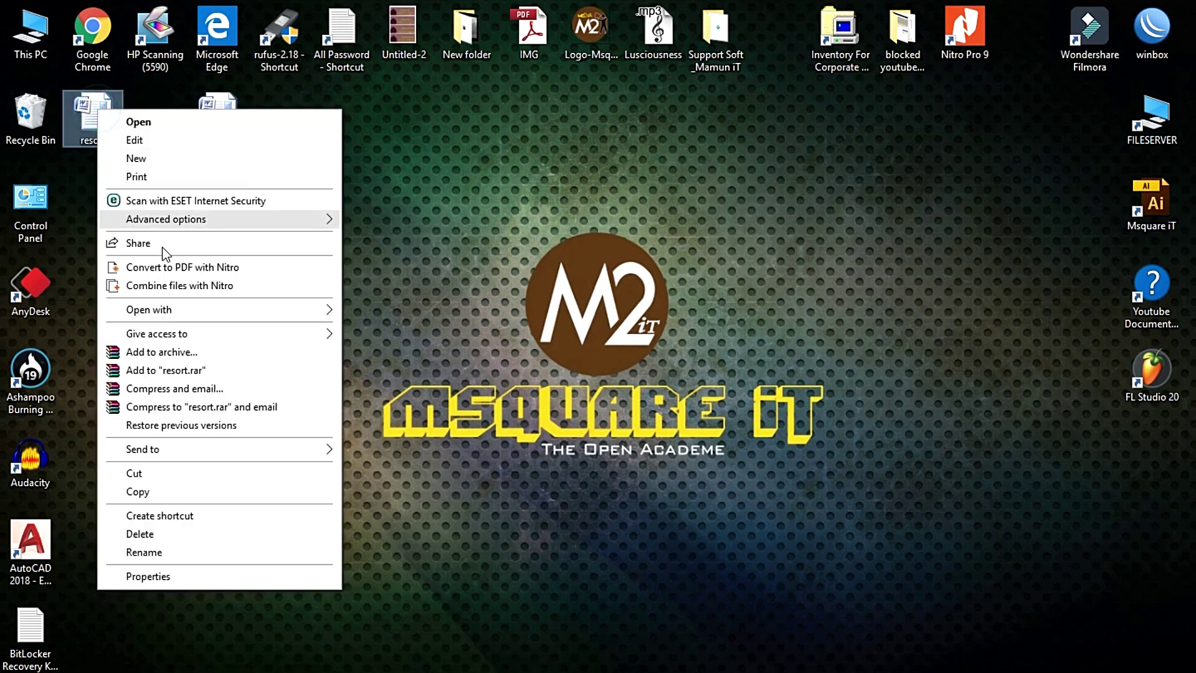
left_click(160, 492)
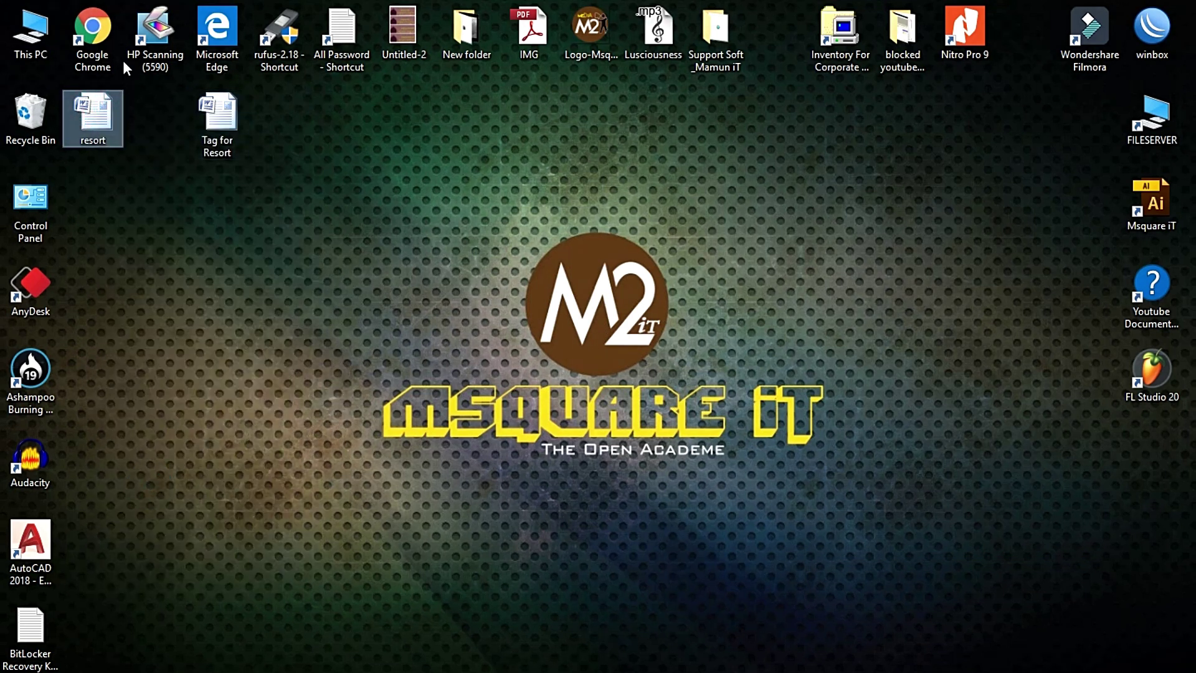
double_click(31, 32)
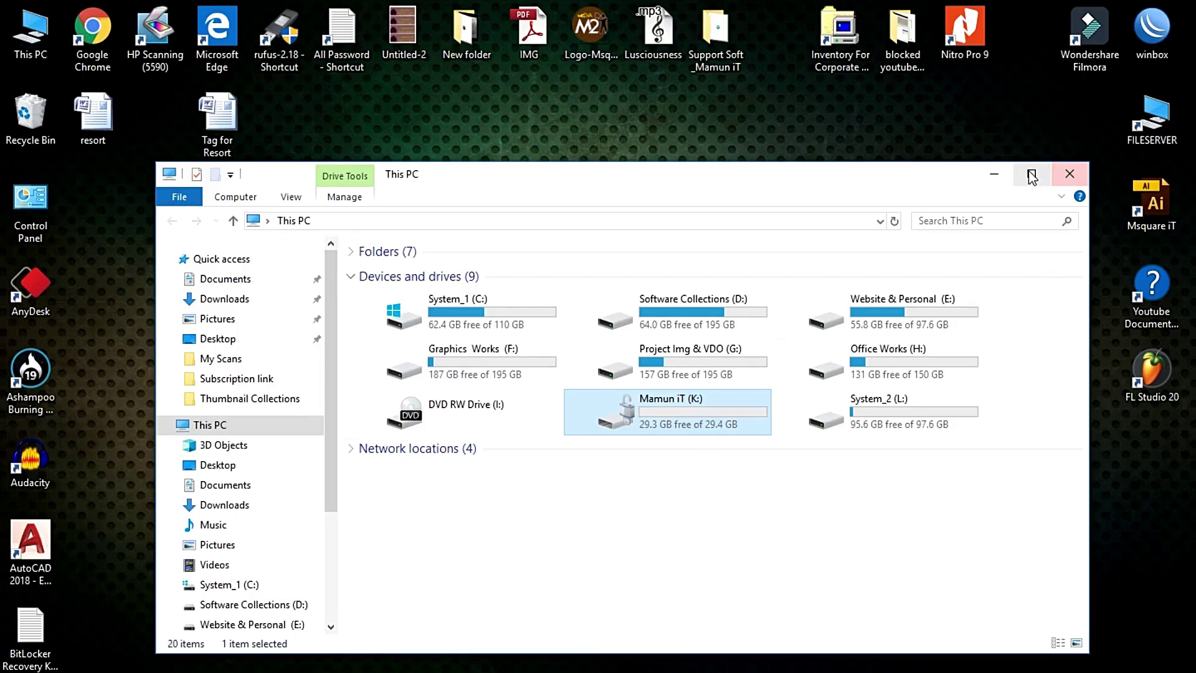
left_click(1032, 178)
double_click(941, 198)
right_click(337, 212)
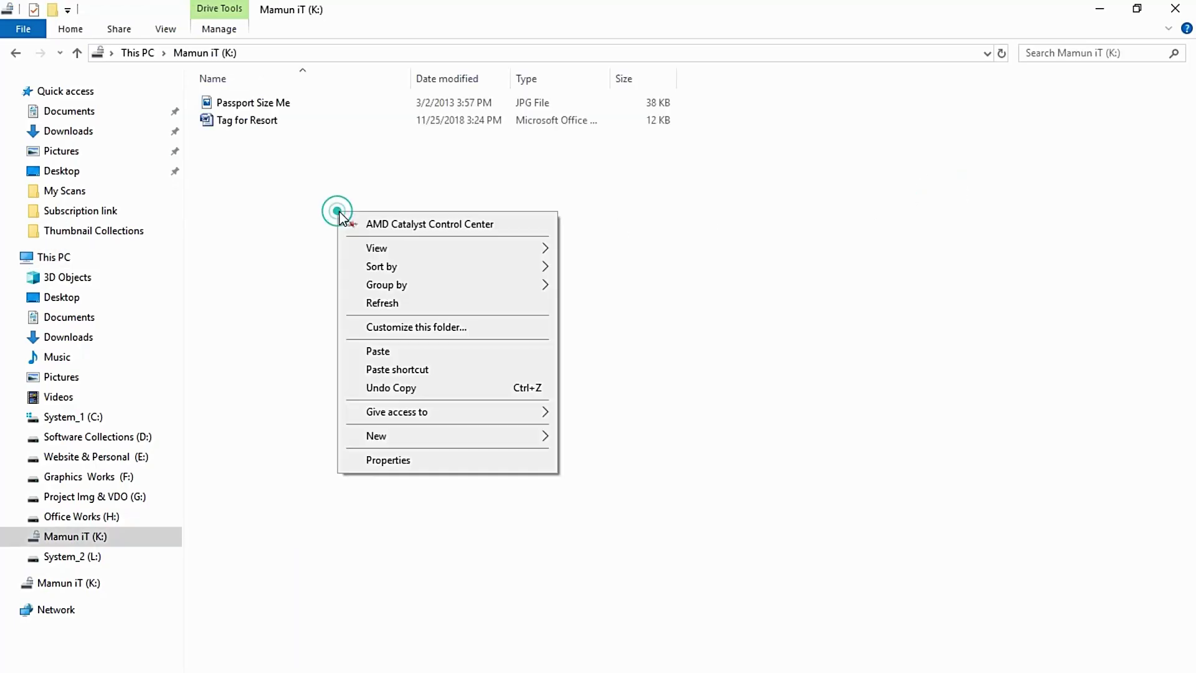
left_click(385, 349)
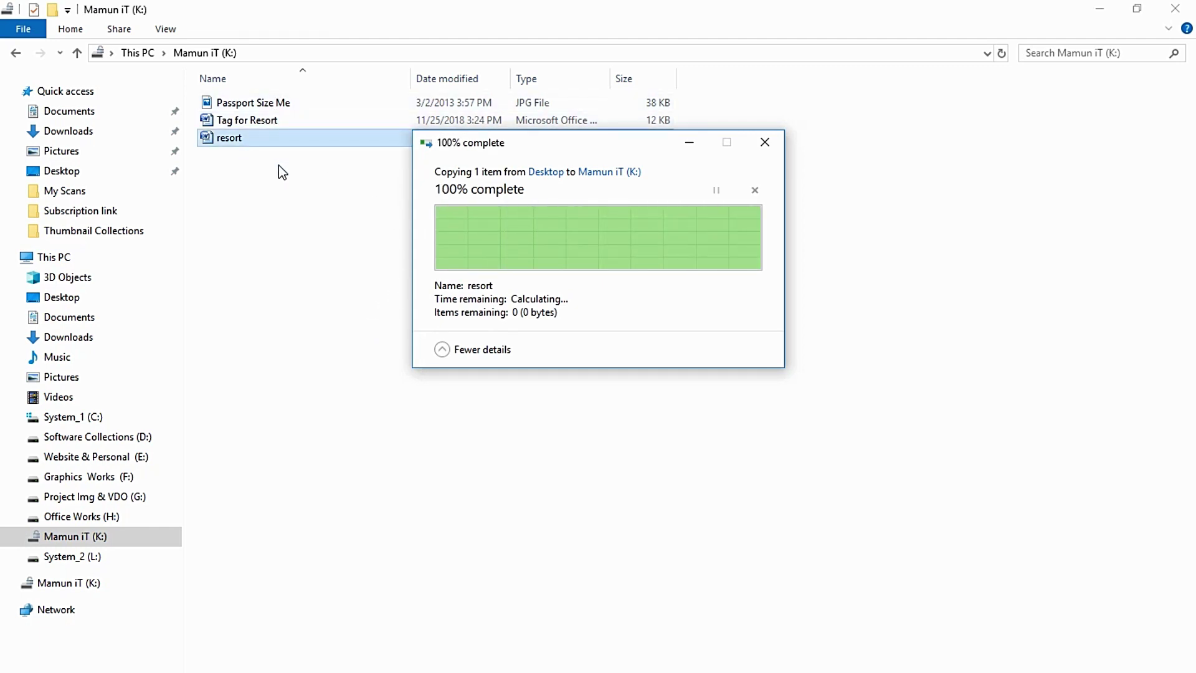
left_click(1174, 9)
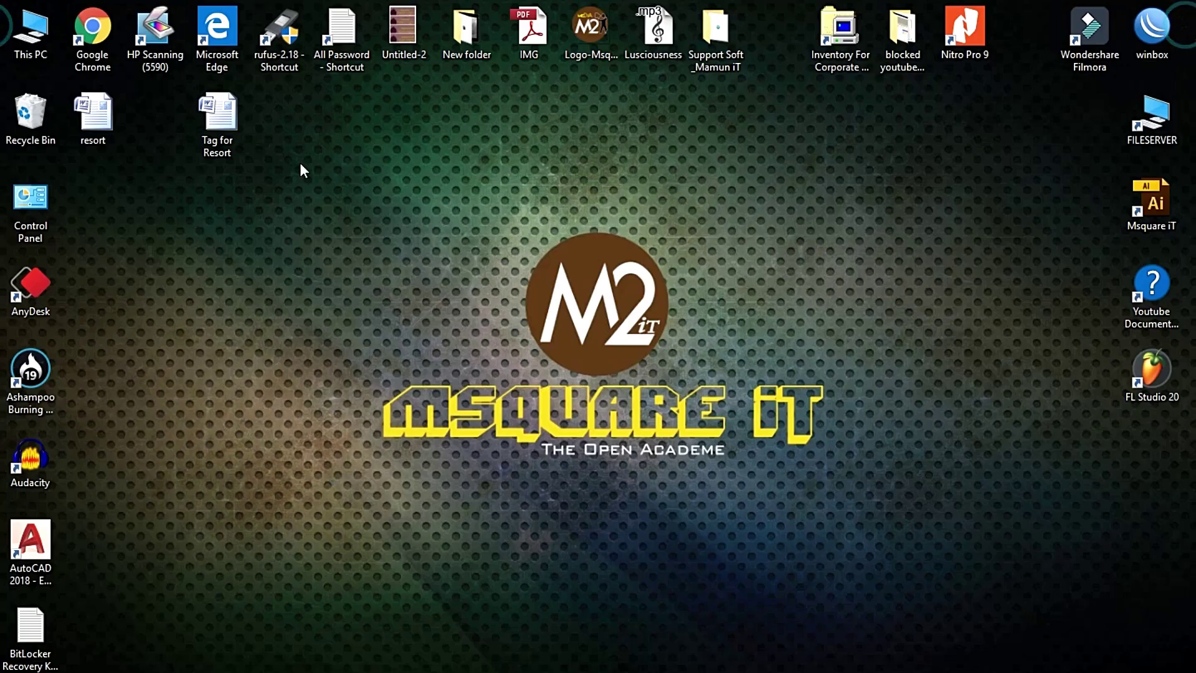
double_click(43, 41)
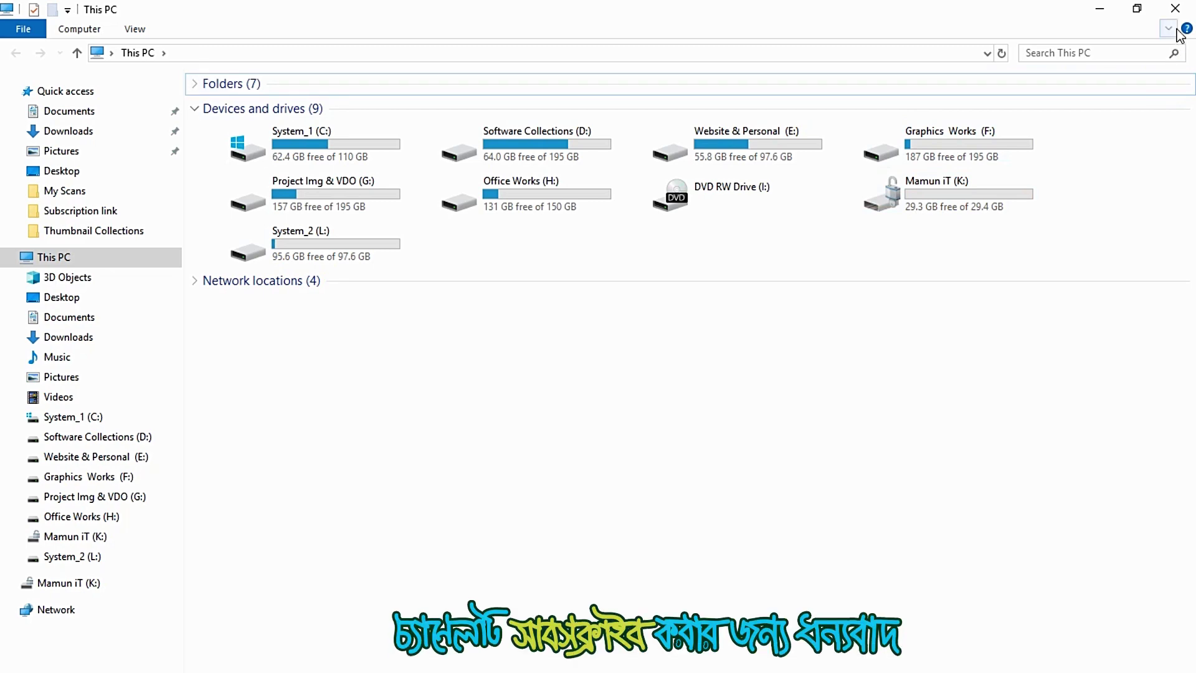
left_click(1174, 9)
right_click(335, 148)
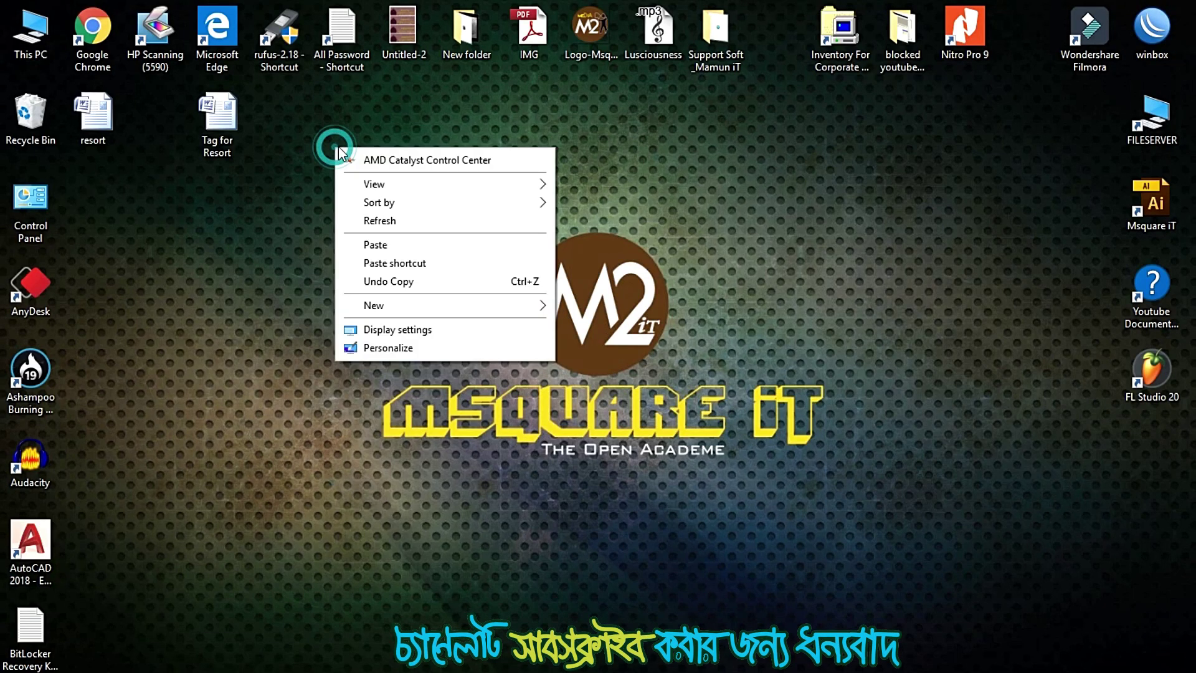
left_click(384, 222)
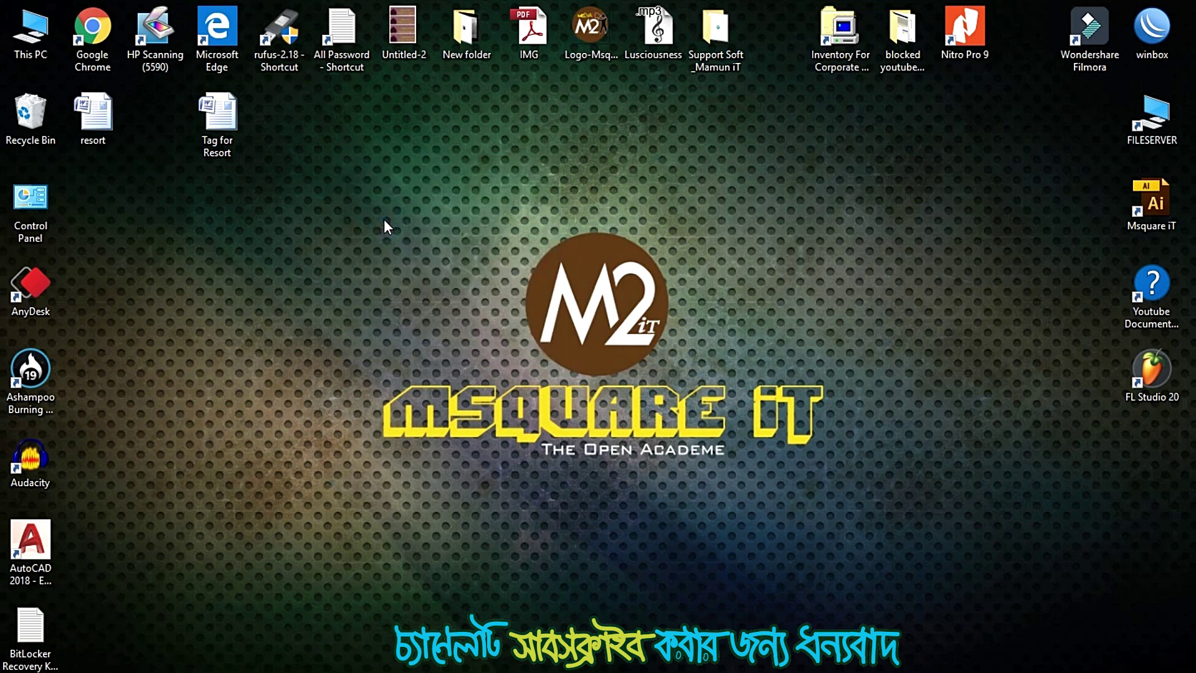